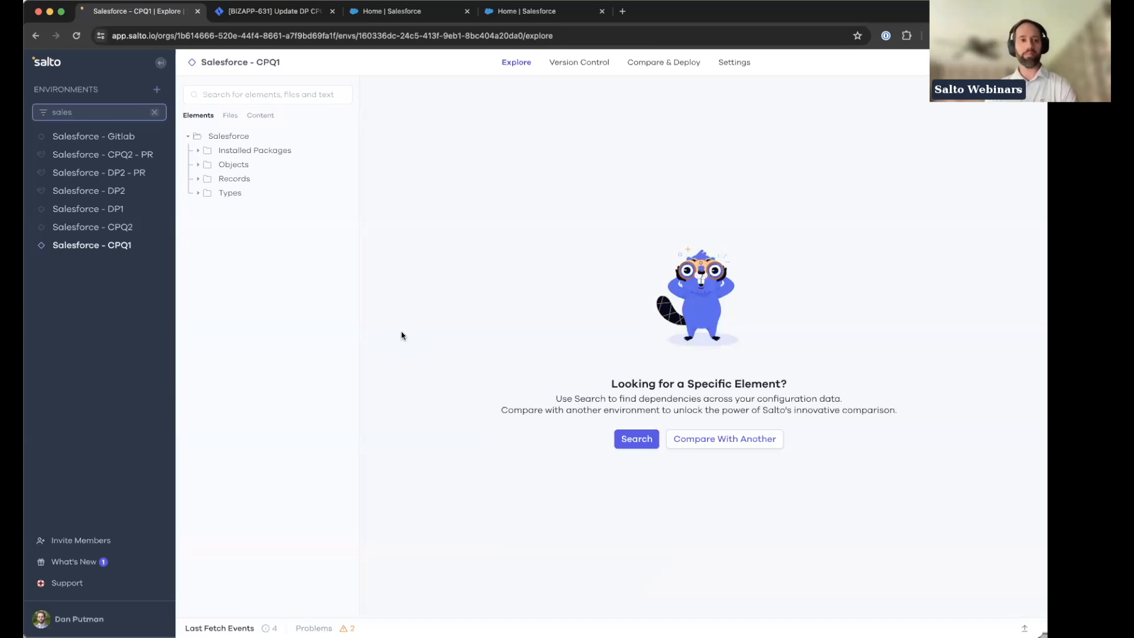
- Browse the contents of the Records and Objects folders in the Salesforce - CPQ1 element tree, collapsing each again
click(199, 178)
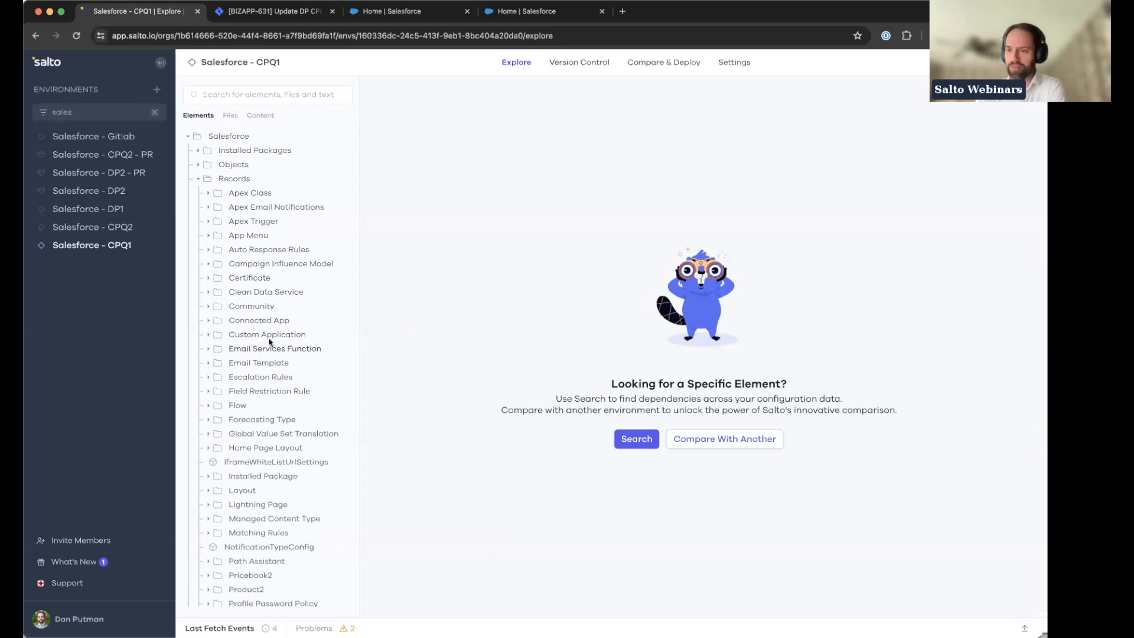
click(198, 178)
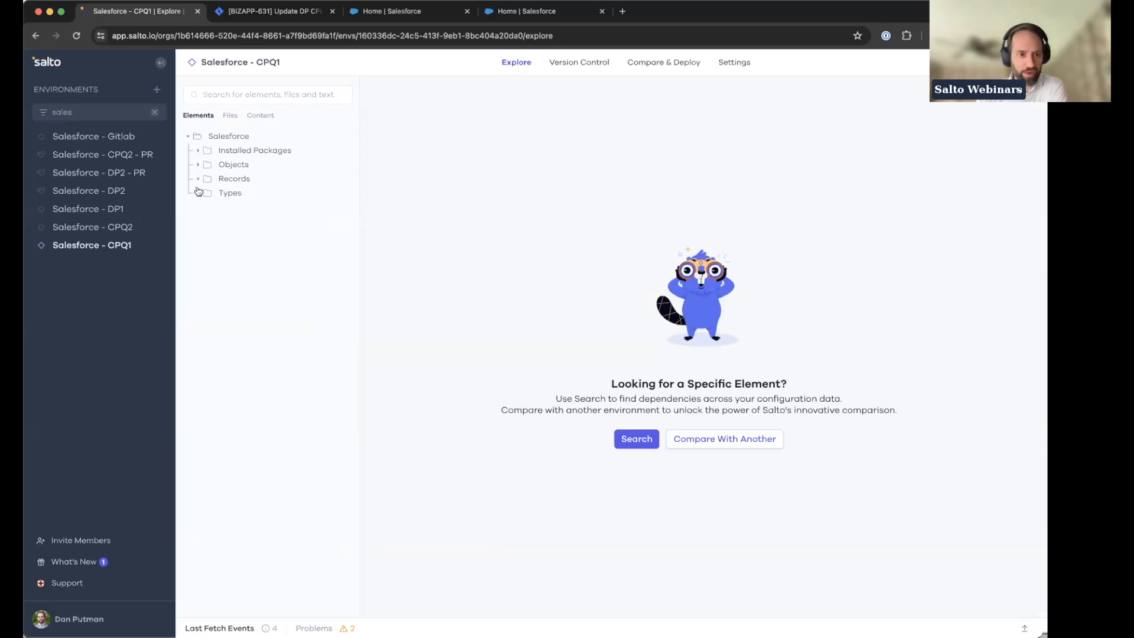
click(198, 164)
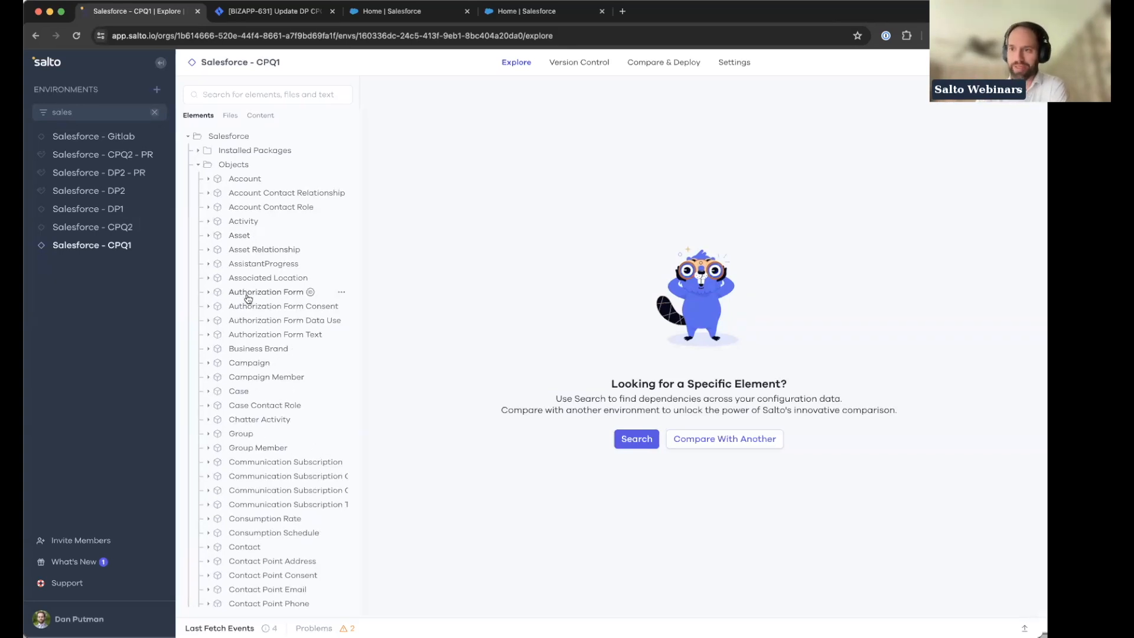
click(198, 165)
- Examine the objects and record types of the SBQQ installed package in the element tree
click(197, 151)
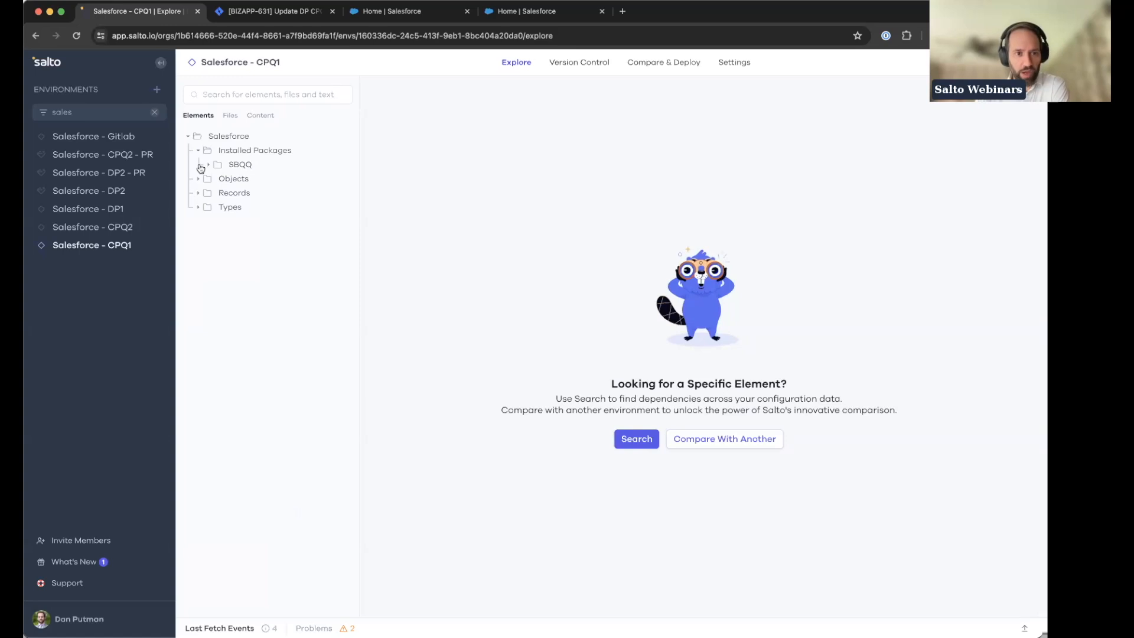
click(208, 165)
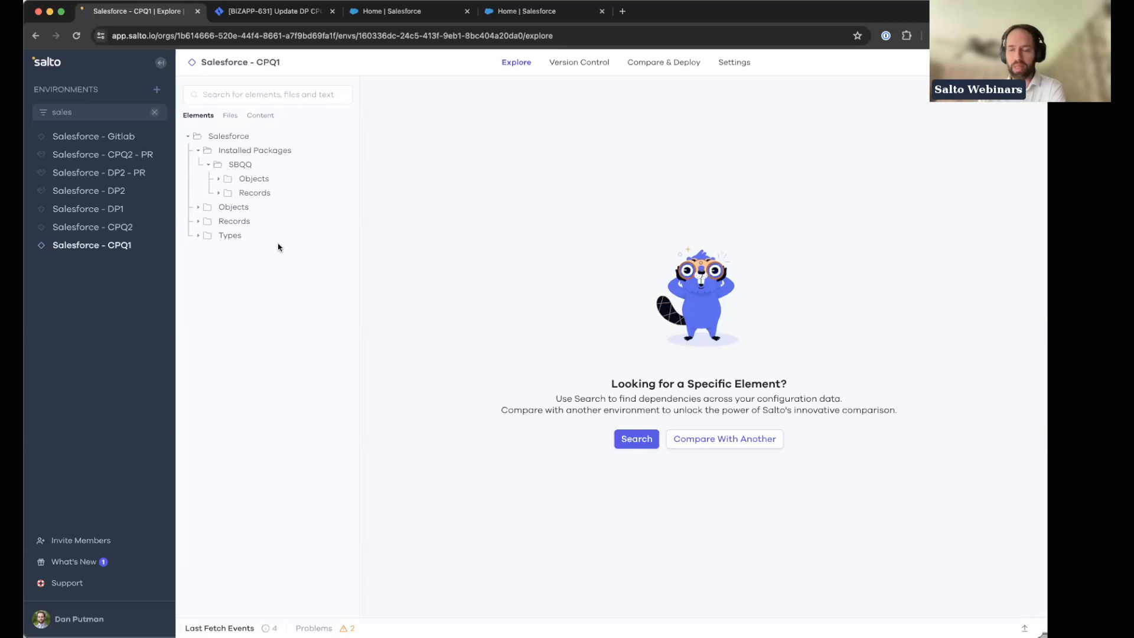
click(218, 178)
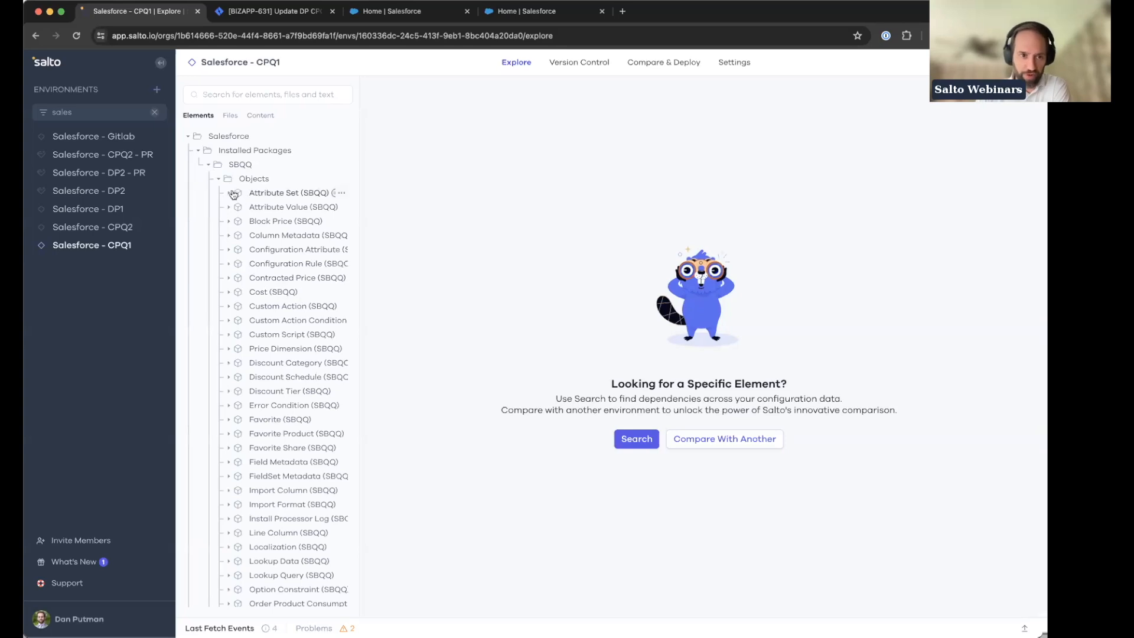
click(219, 178)
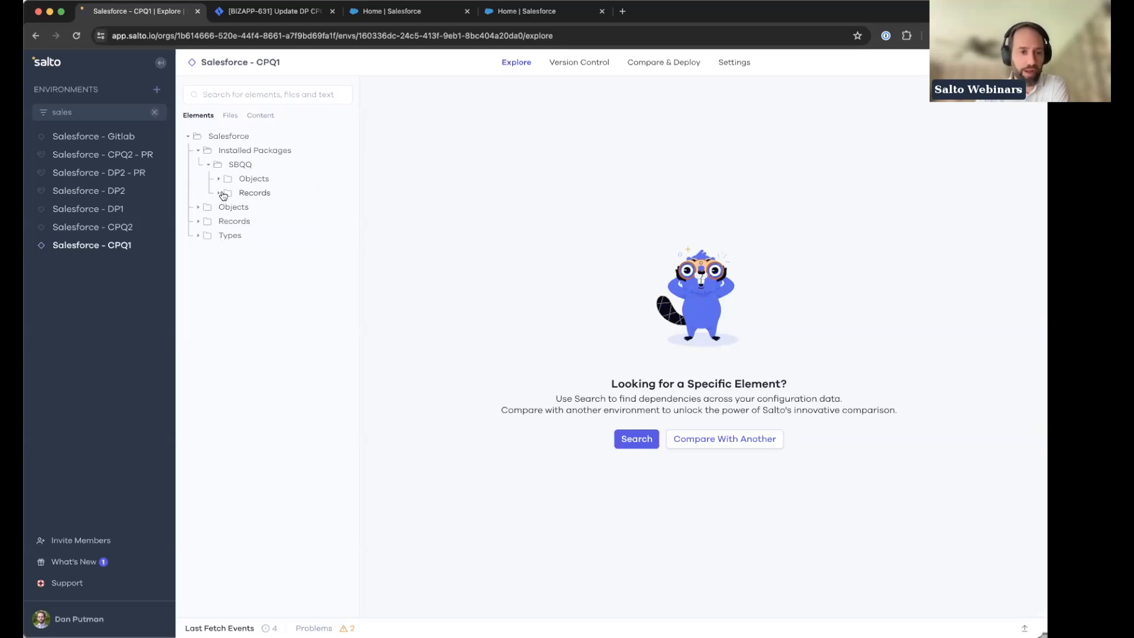
click(219, 193)
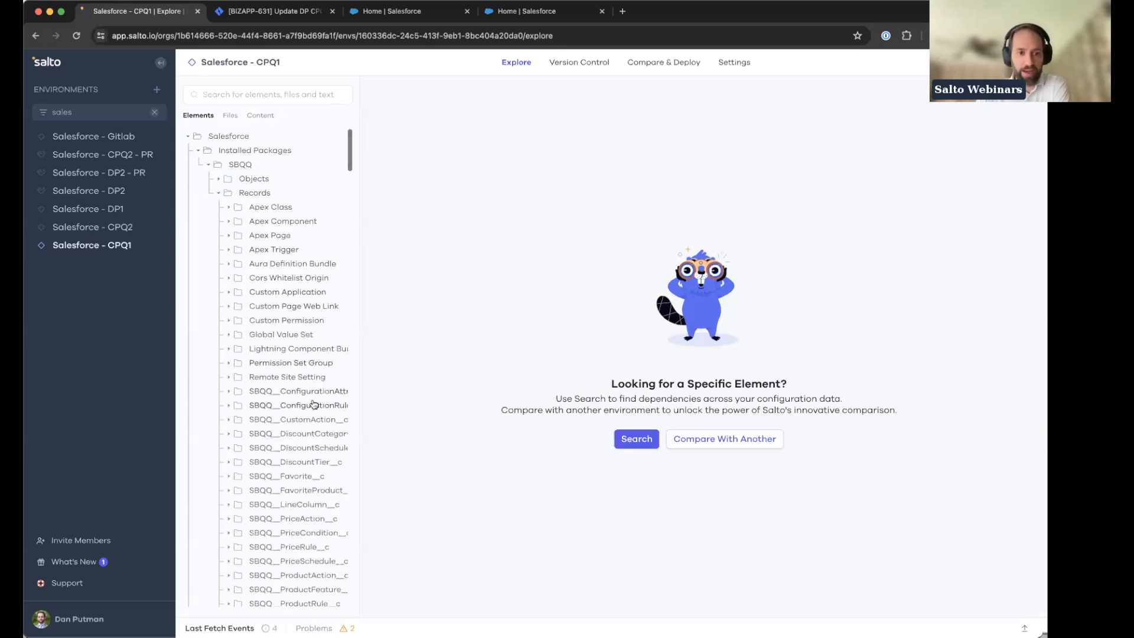
scroll(324, 470, down, 2)
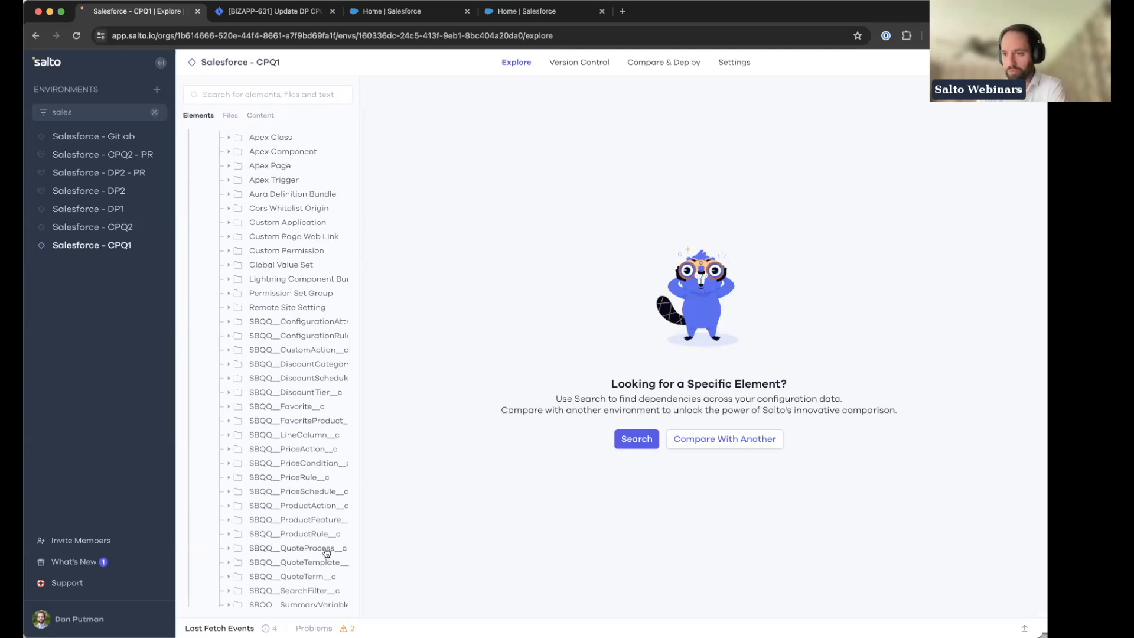
scroll(304, 490, up, 2)
scroll(280, 495, down, 1)
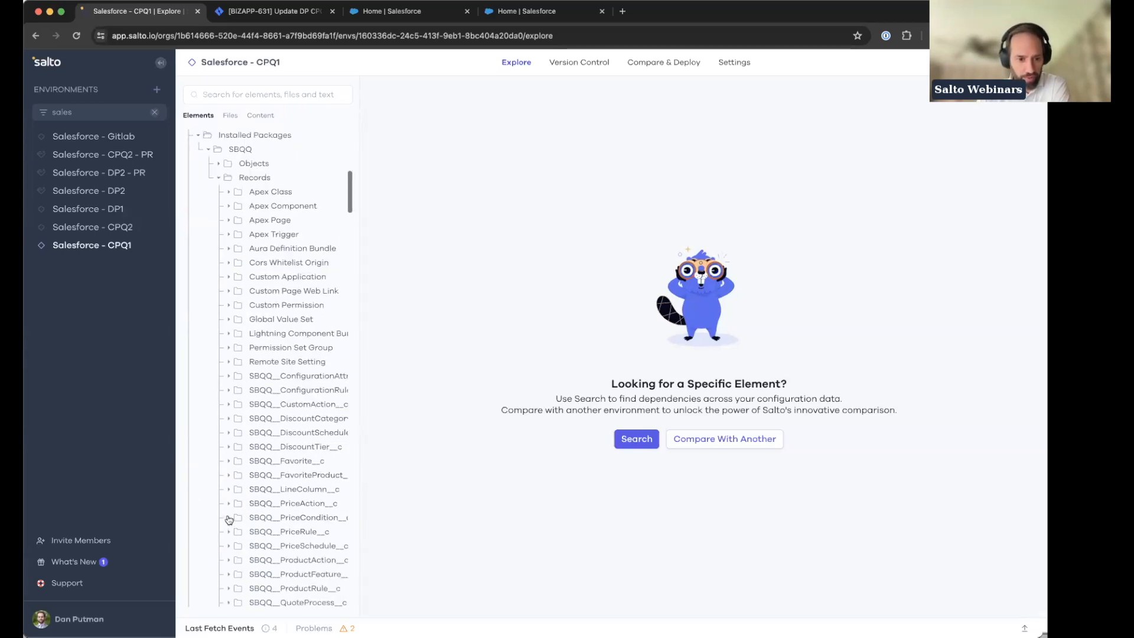
- Search the elements for "DP Pr" and open the product action DP Product Rule PA-0000006
click(295, 94)
text(D)
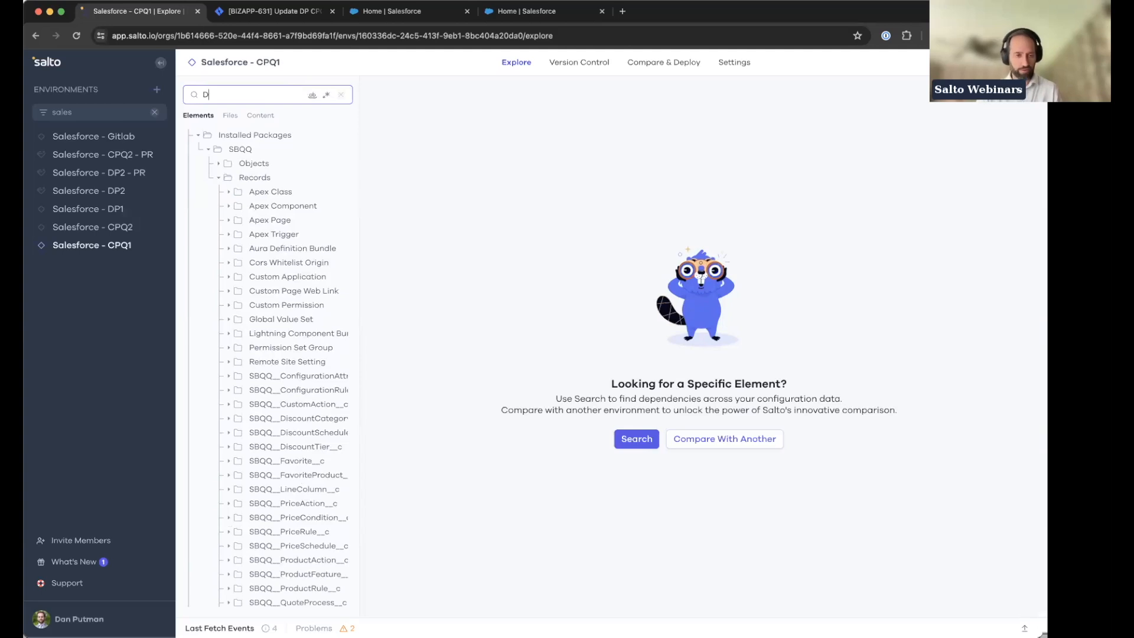
text(P Pr)
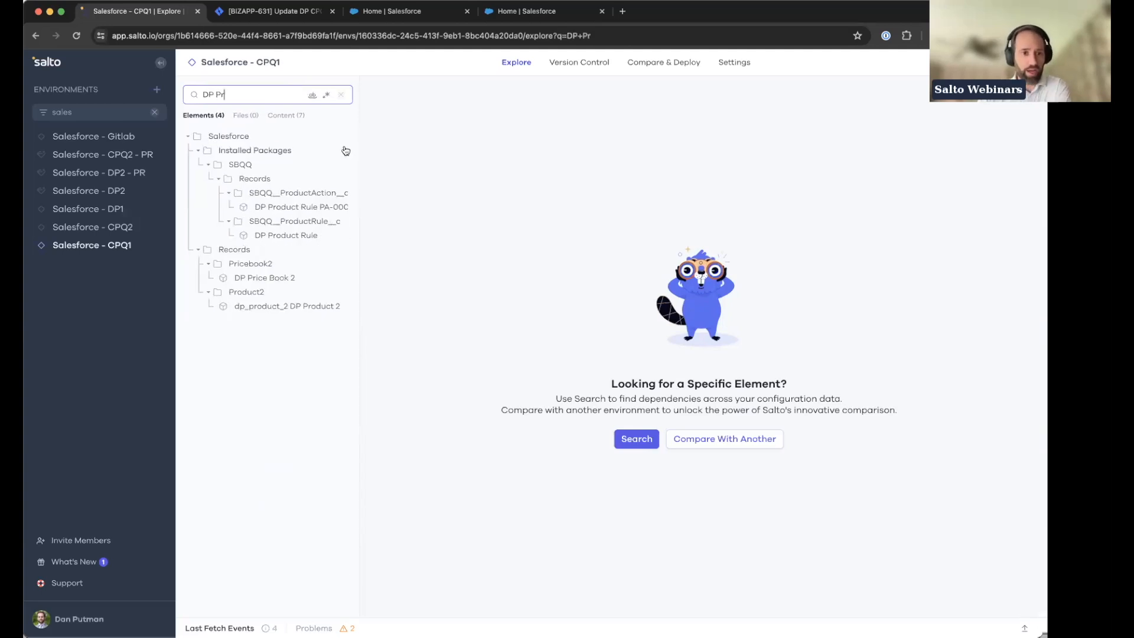
click(310, 238)
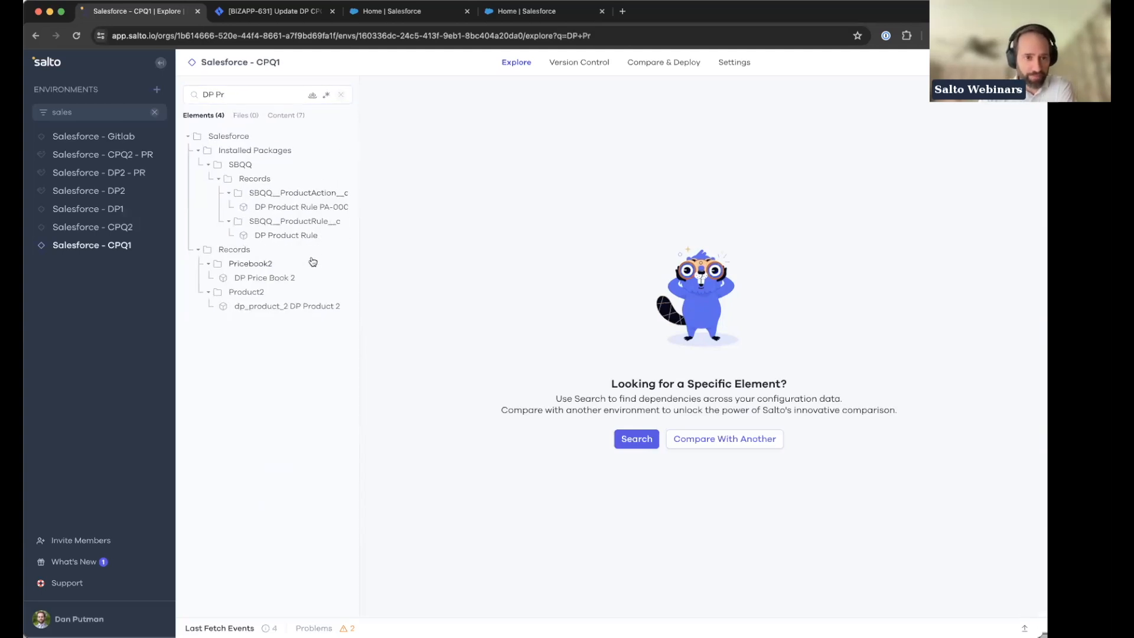
click(286, 208)
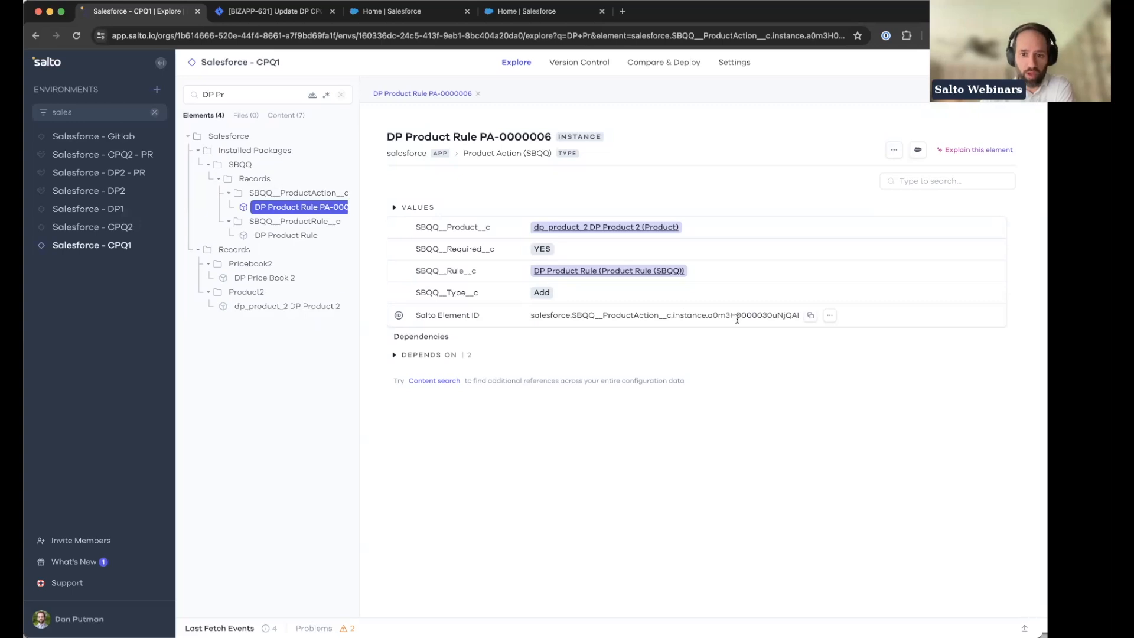
- Switch to the Salesforce CPQ1 sandbox and view its recently viewed Product Rules
click(365, 12)
click(726, 108)
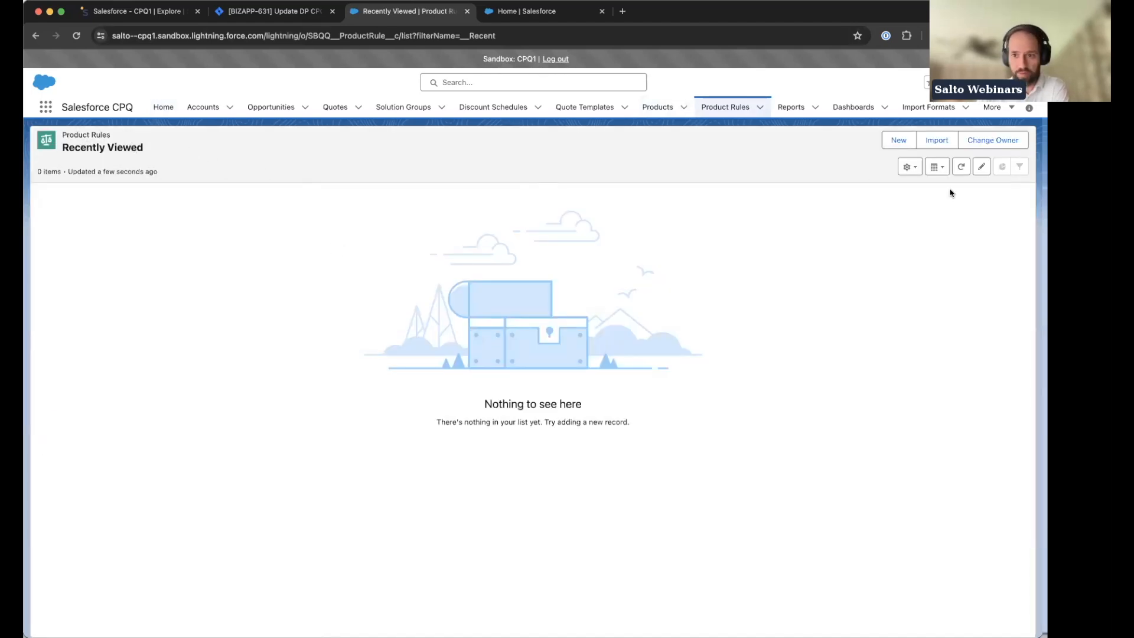
click(683, 108)
click(759, 108)
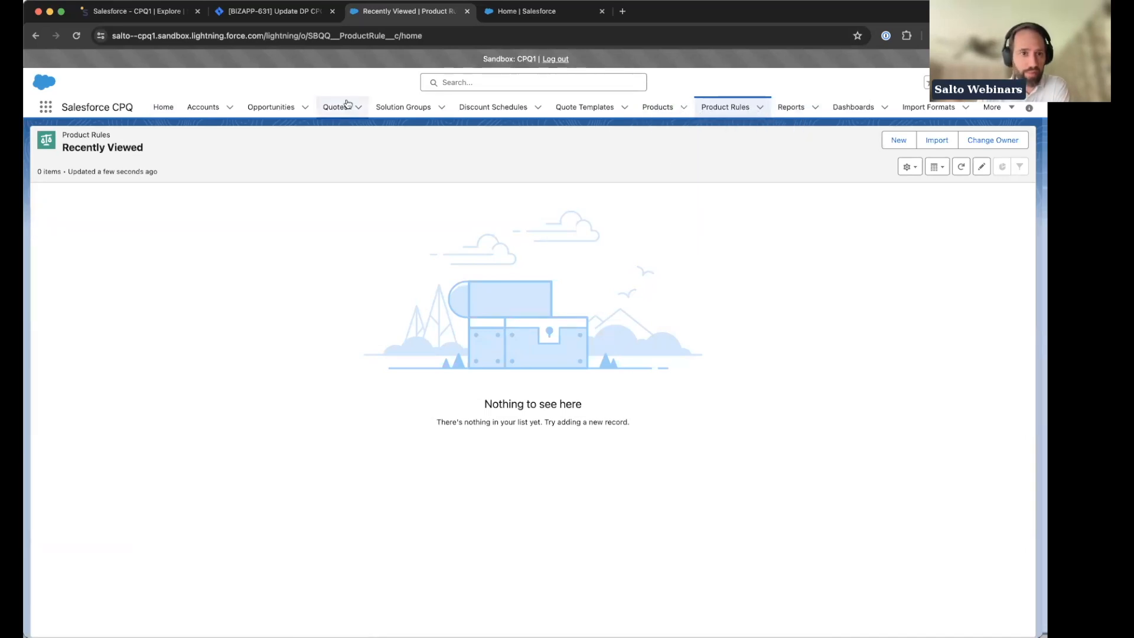
- Switch to the Salesforce Training2 sandbox and open DP Product Rule 2 from its Product Rules
click(535, 13)
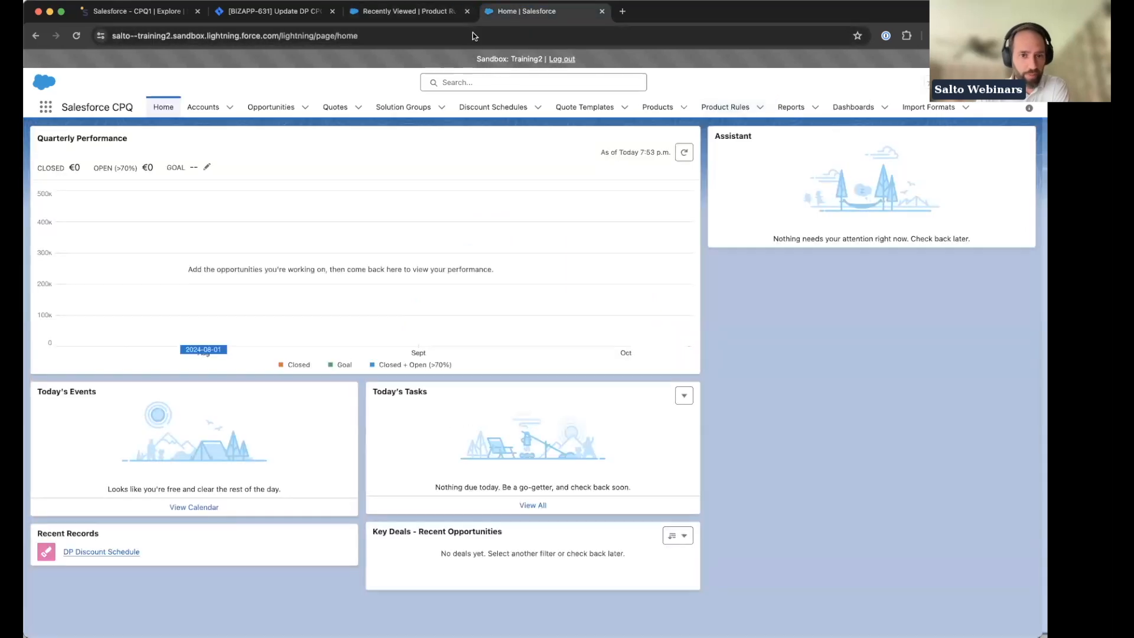
click(725, 107)
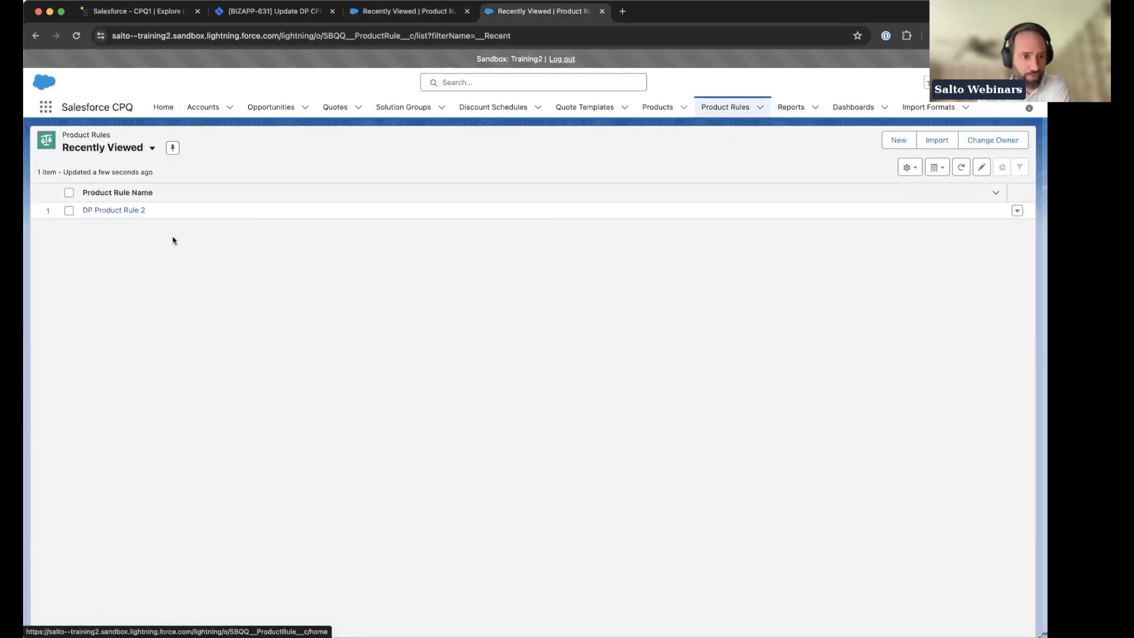
click(128, 209)
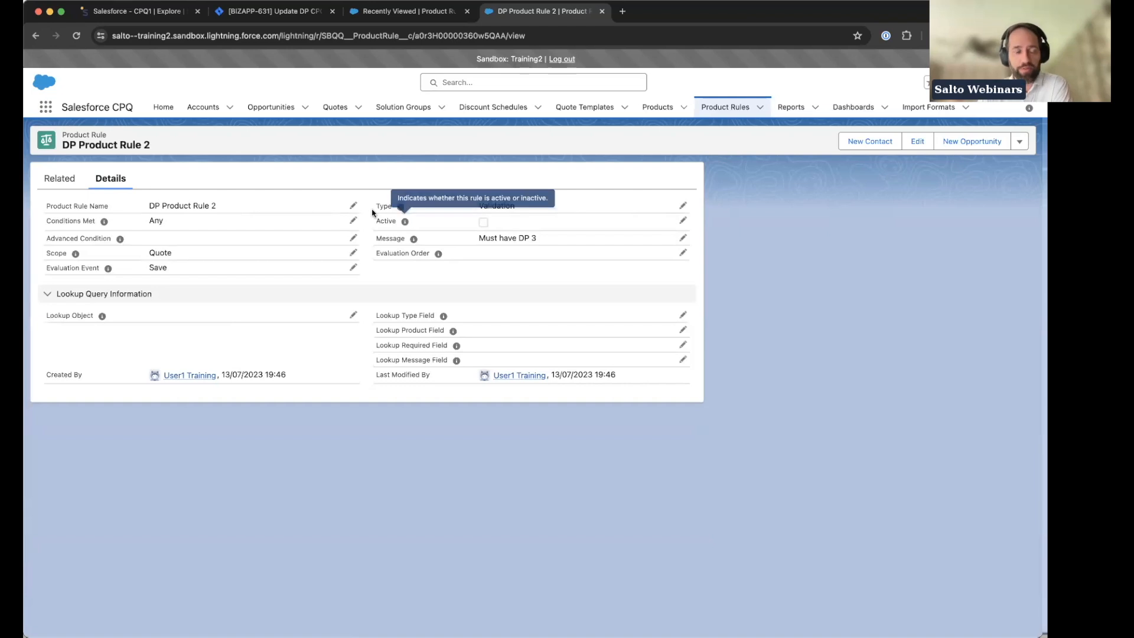
- Switch back to Salto and expand the product action's Depends On entries for Product2 and SBQQ__ProductRule__c
click(146, 13)
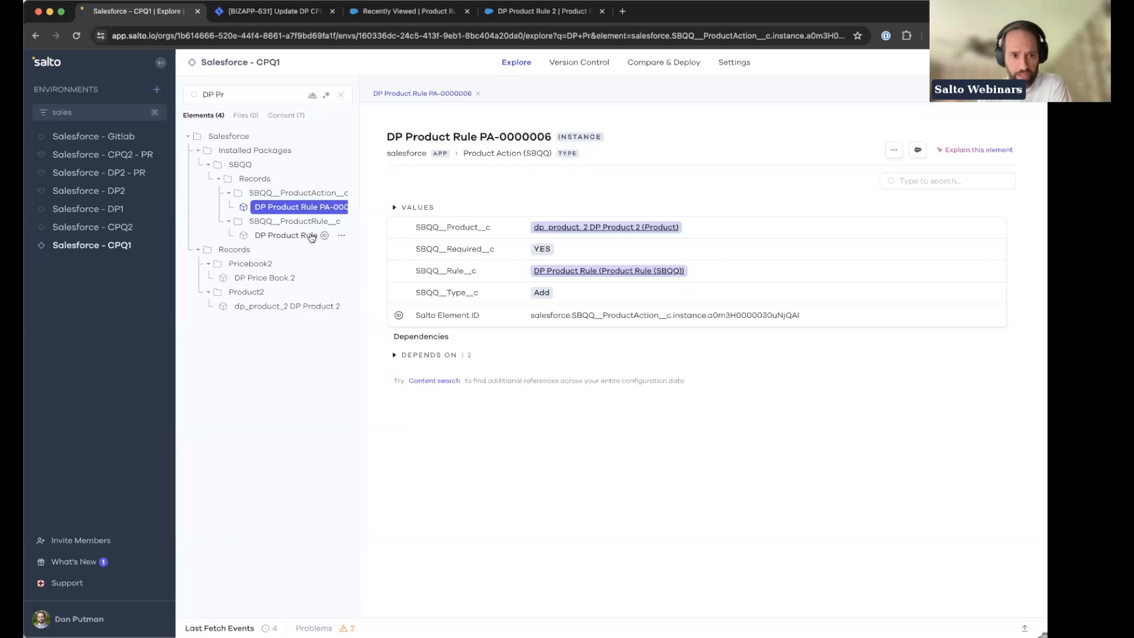
click(394, 355)
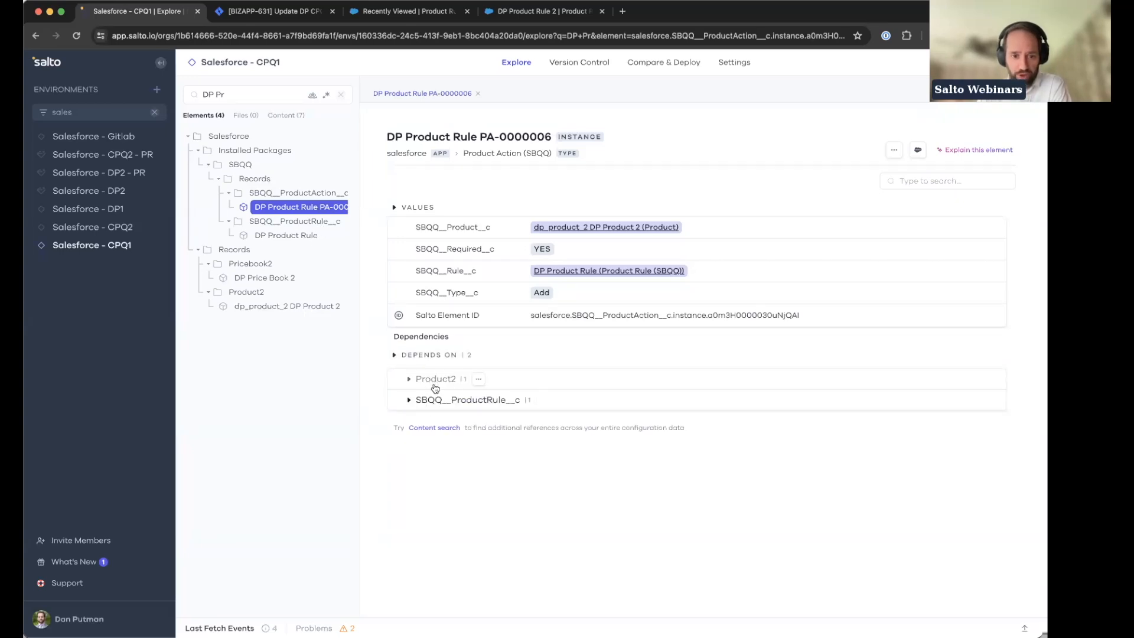
click(408, 380)
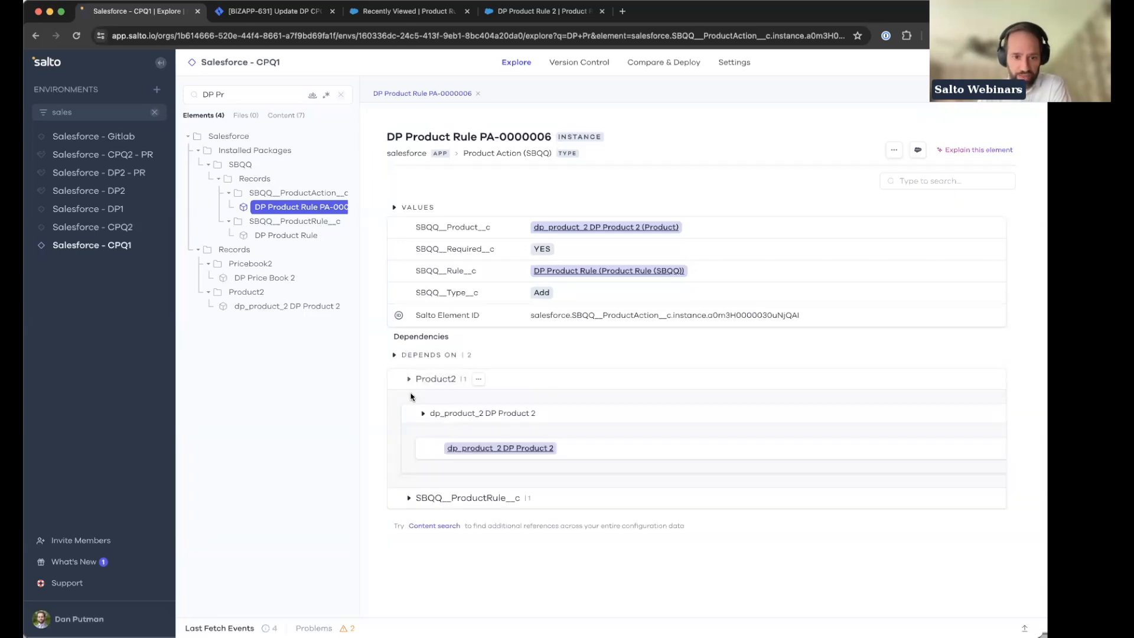
click(408, 498)
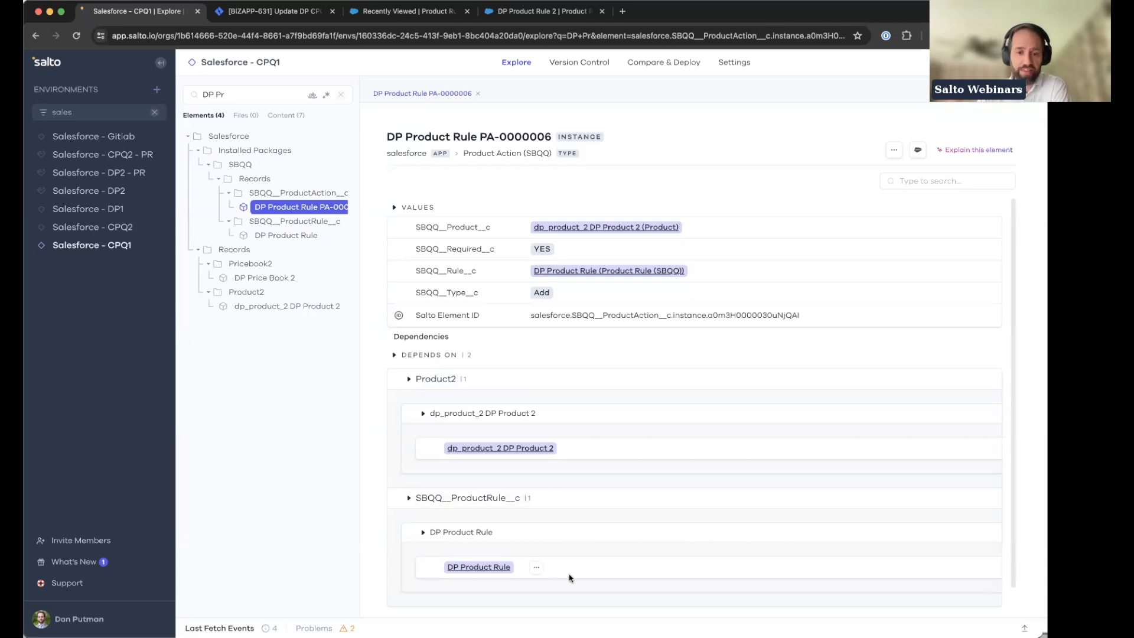
- Open the referenced dp_product_2 DP Product 2 element and expand the SBQQ__ProductAction__c records that use it
click(521, 449)
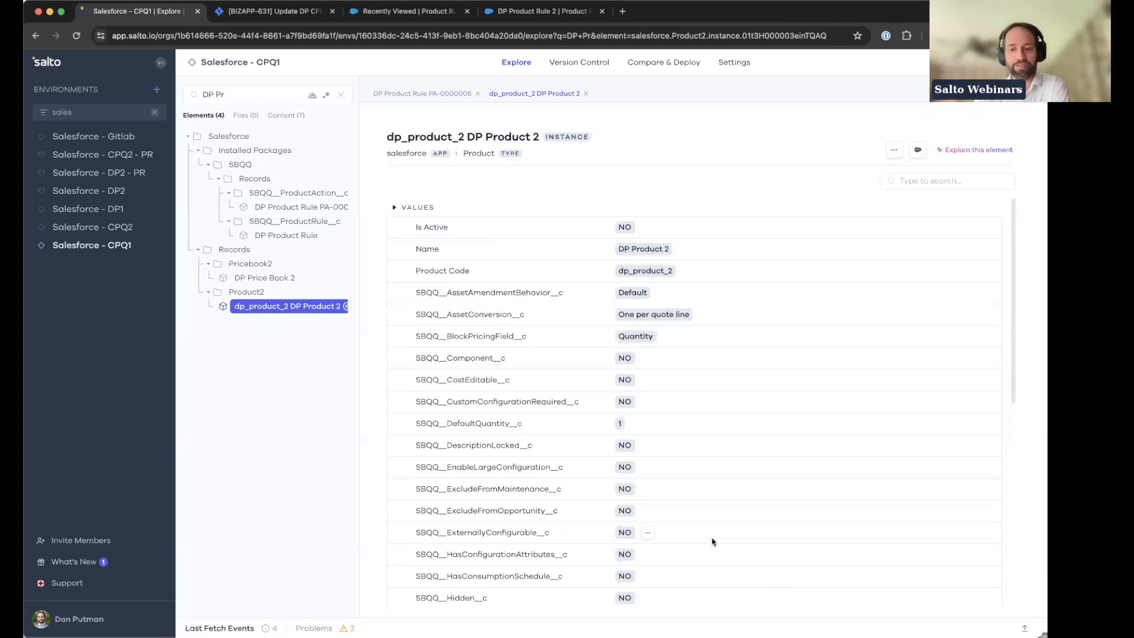
scroll(713, 544, down, 10)
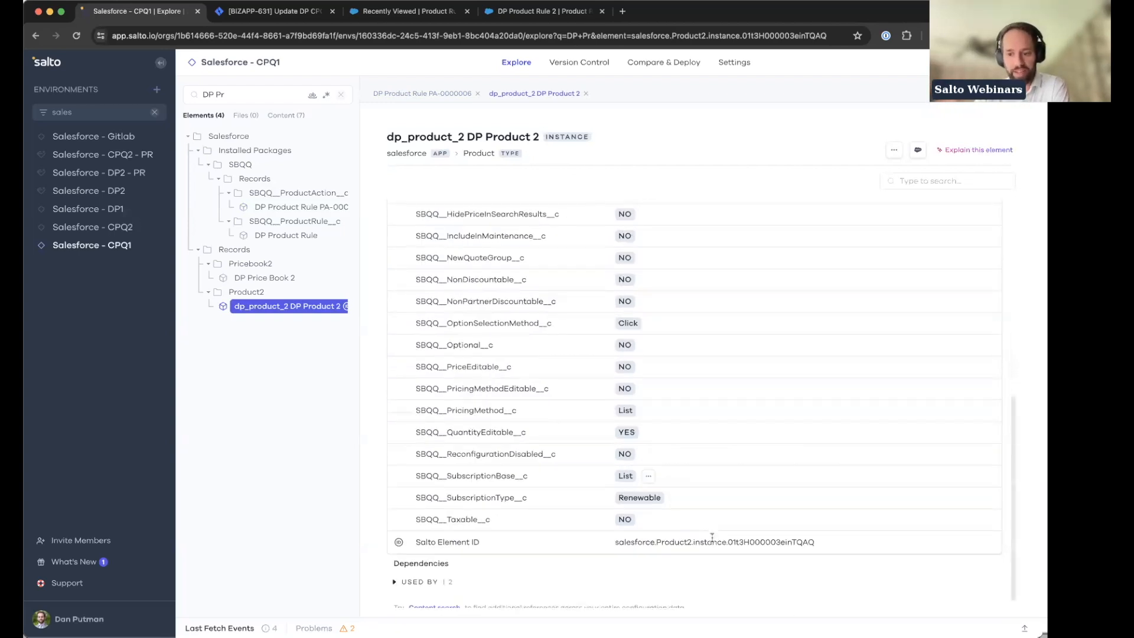
click(393, 577)
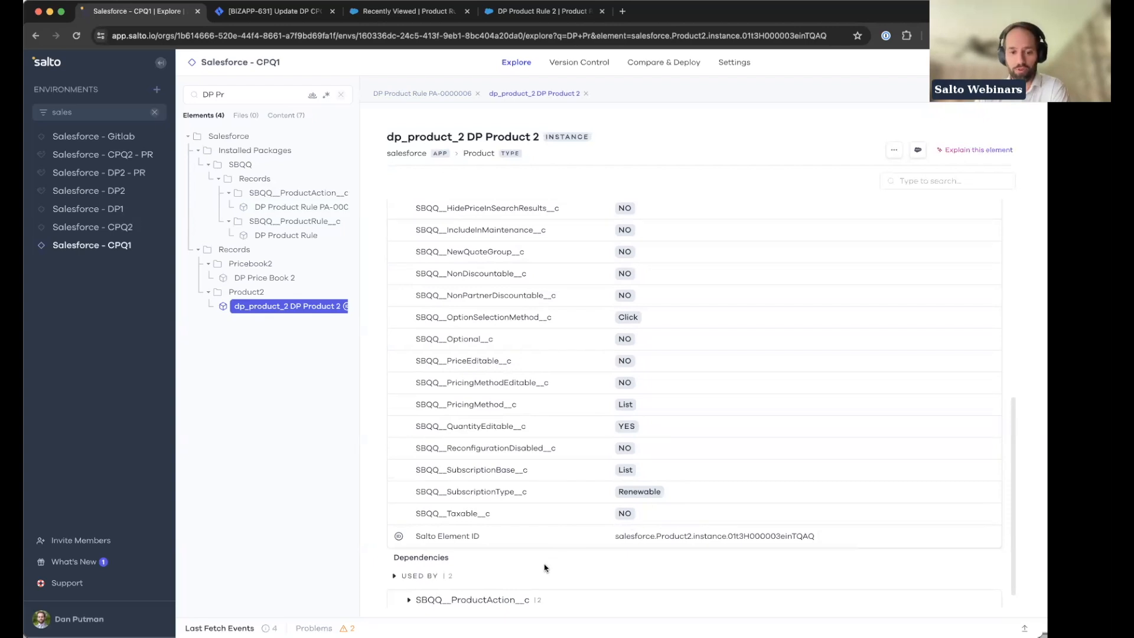
scroll(543, 566, down, 1)
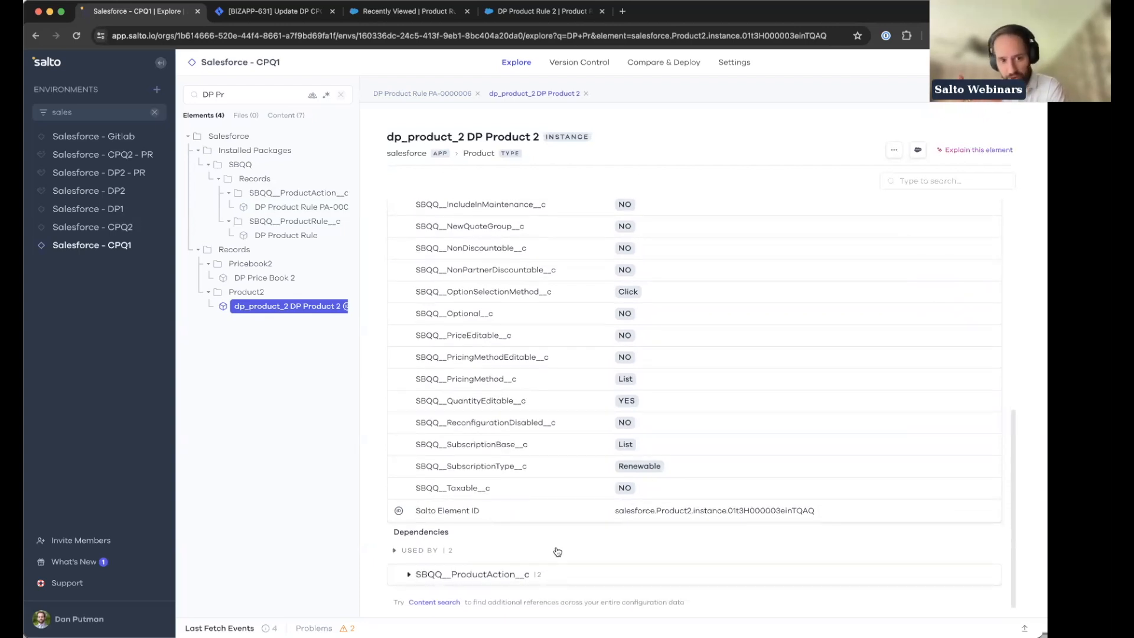
click(408, 574)
scroll(506, 572, down, 2)
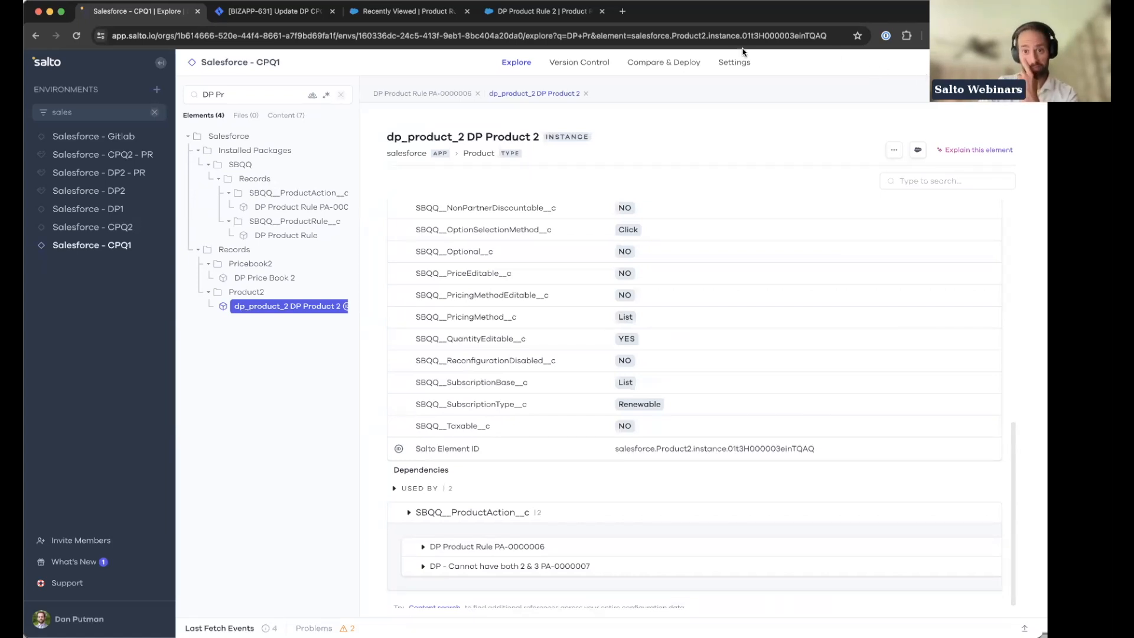
- Create a Compare & Deploy deployment from Salesforce - CPQ1 to Salesforce - CPQ2 titled BIZAPP-631
click(652, 64)
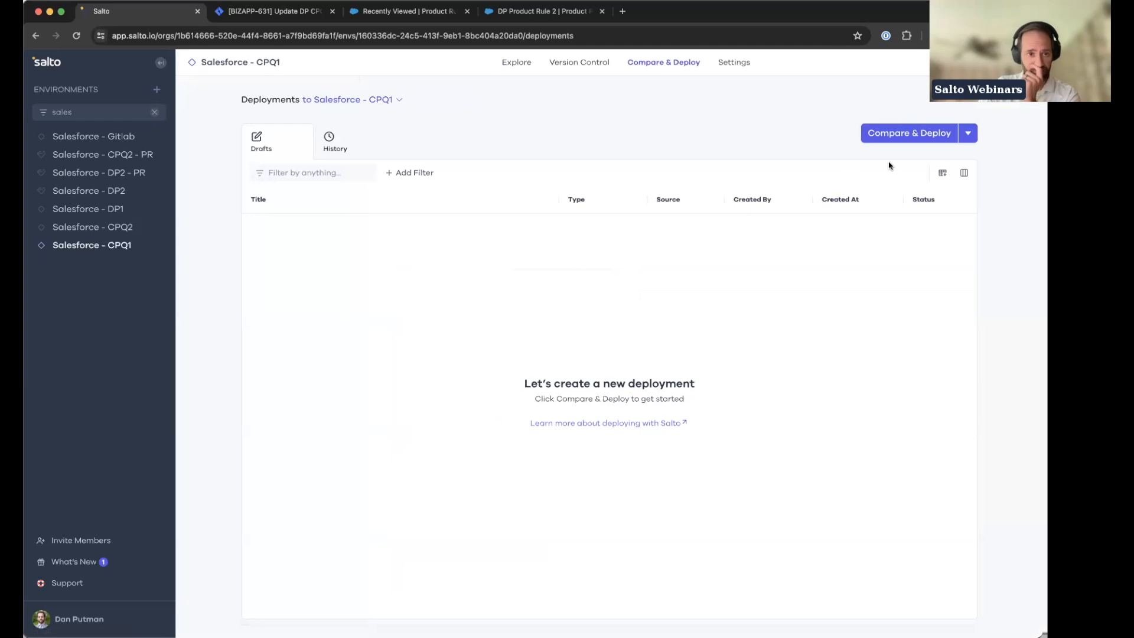
click(919, 139)
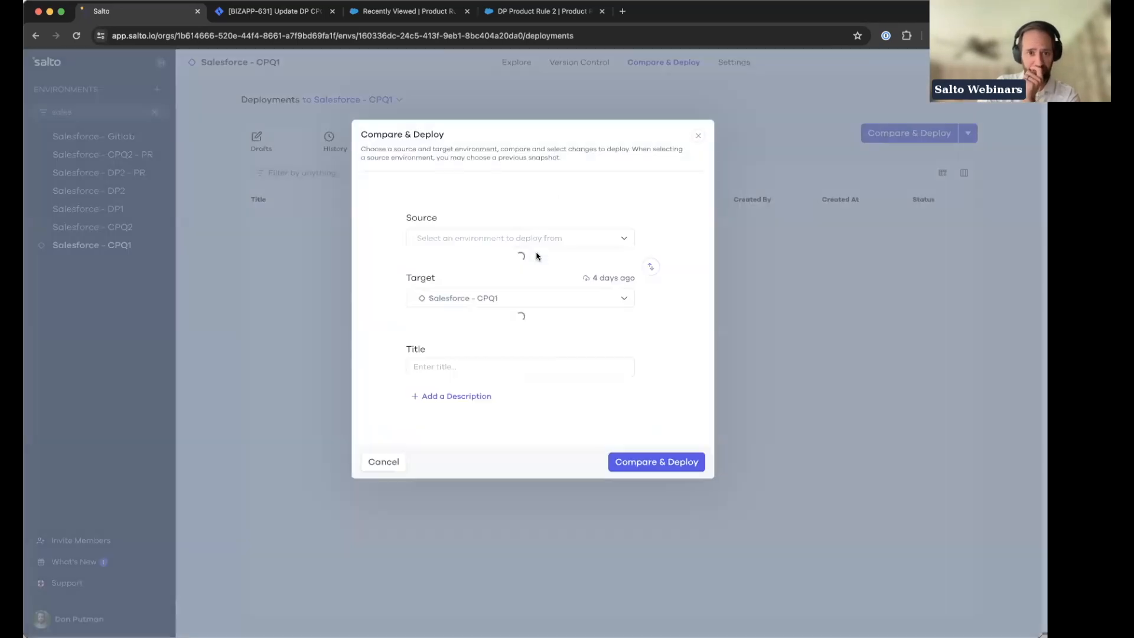
click(552, 299)
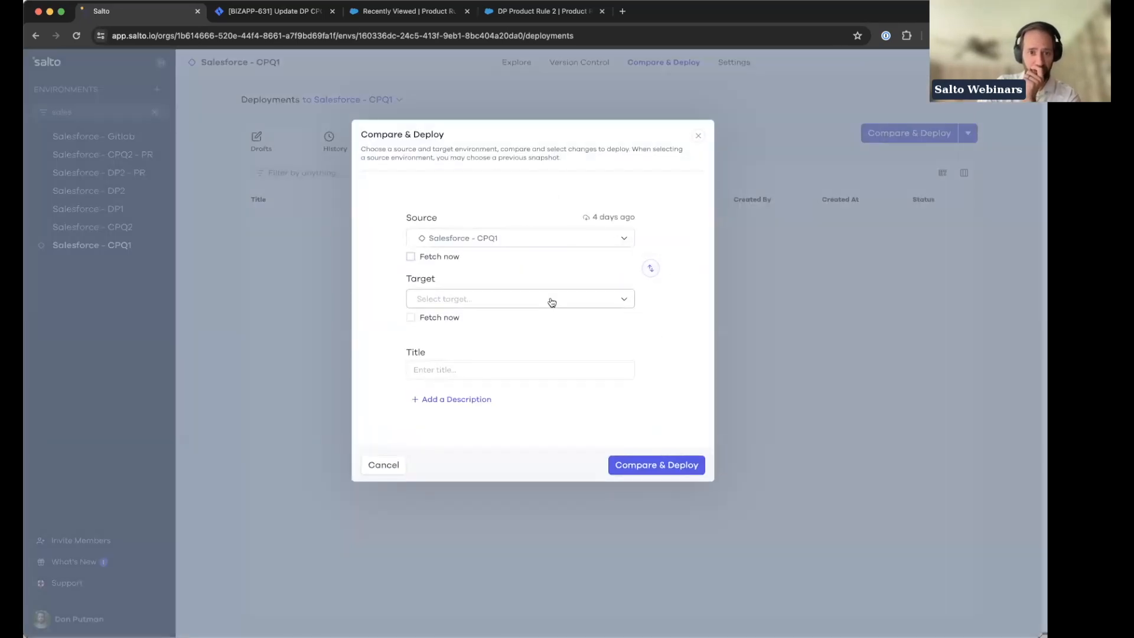
text(cpq)
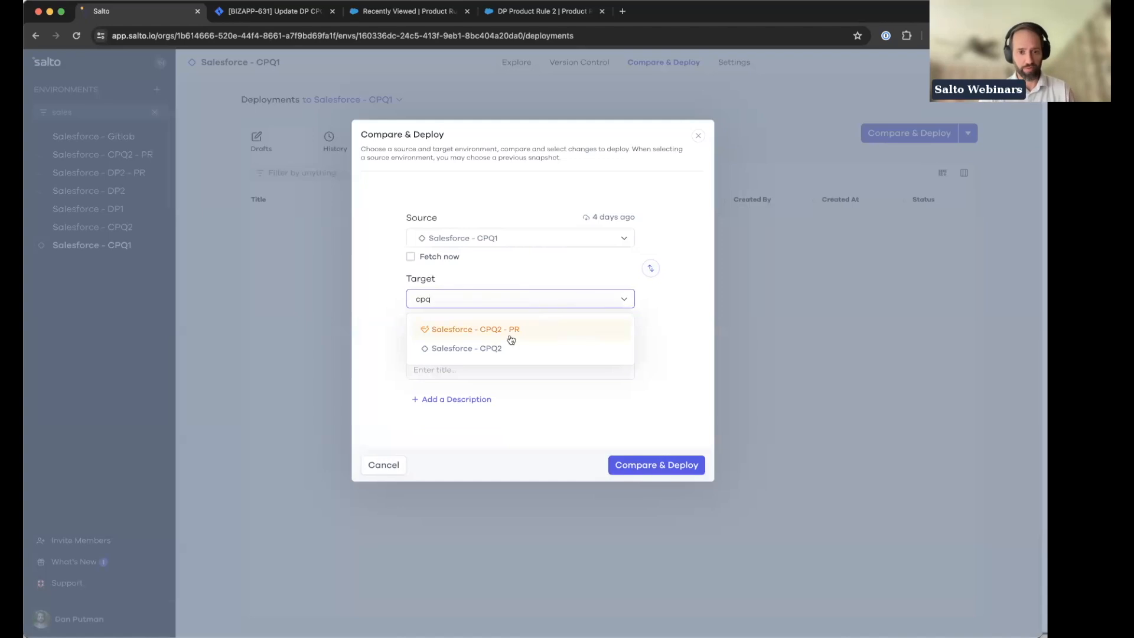
click(499, 349)
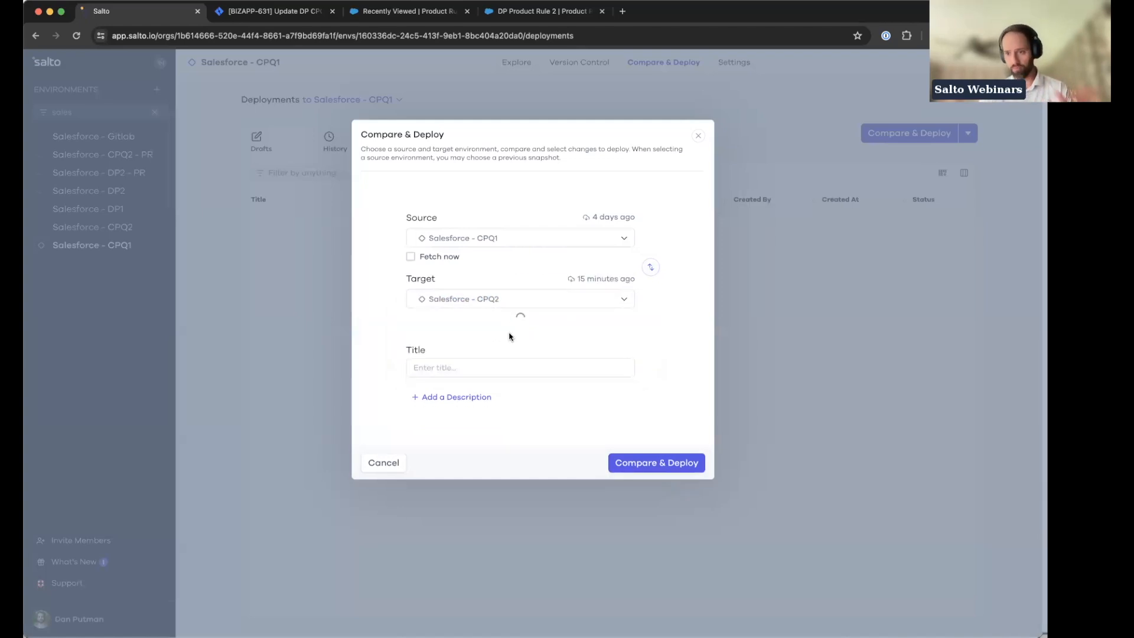
click(512, 366)
text(BIZAPP-631)
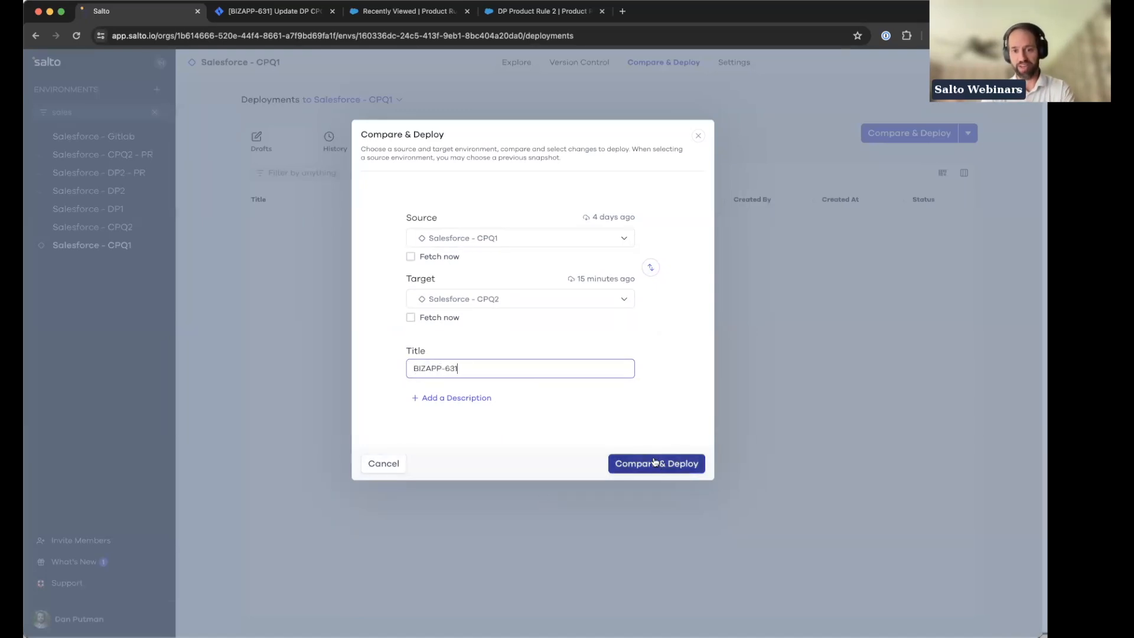
click(653, 463)
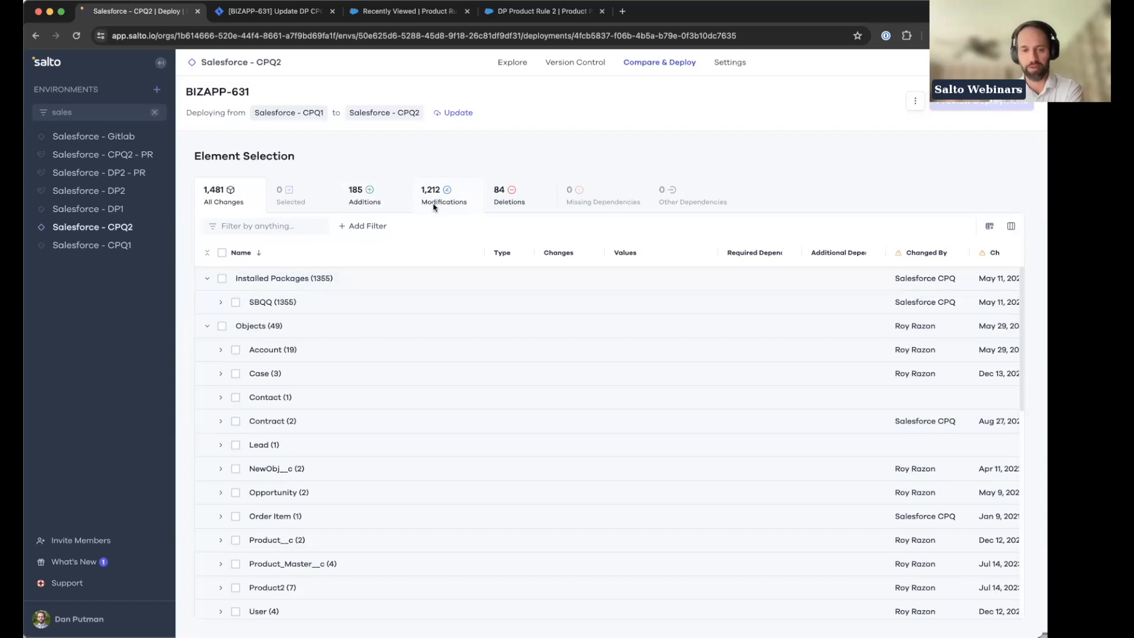
- Review the deletions between the two environments and check the fetch history of Salesforce - CPQ2
click(498, 193)
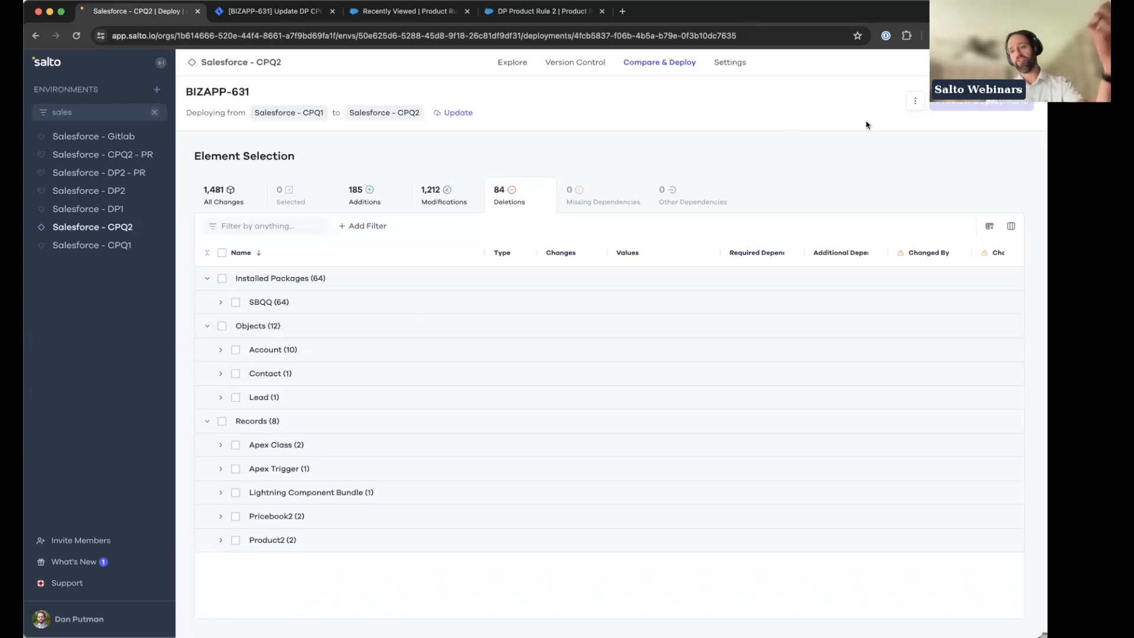
click(961, 63)
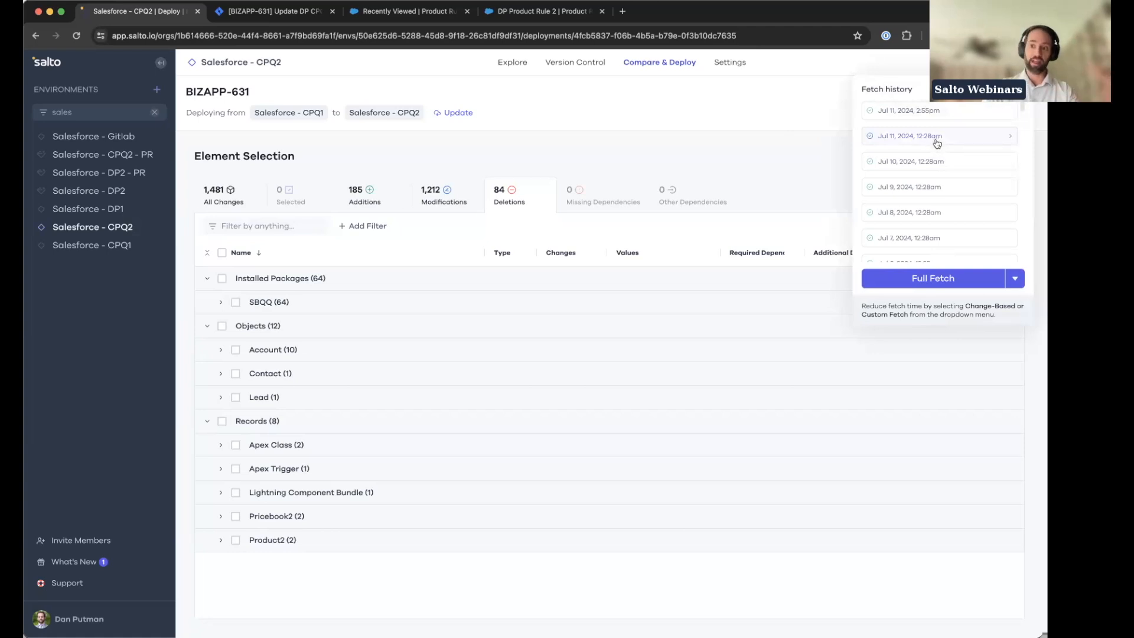
click(778, 96)
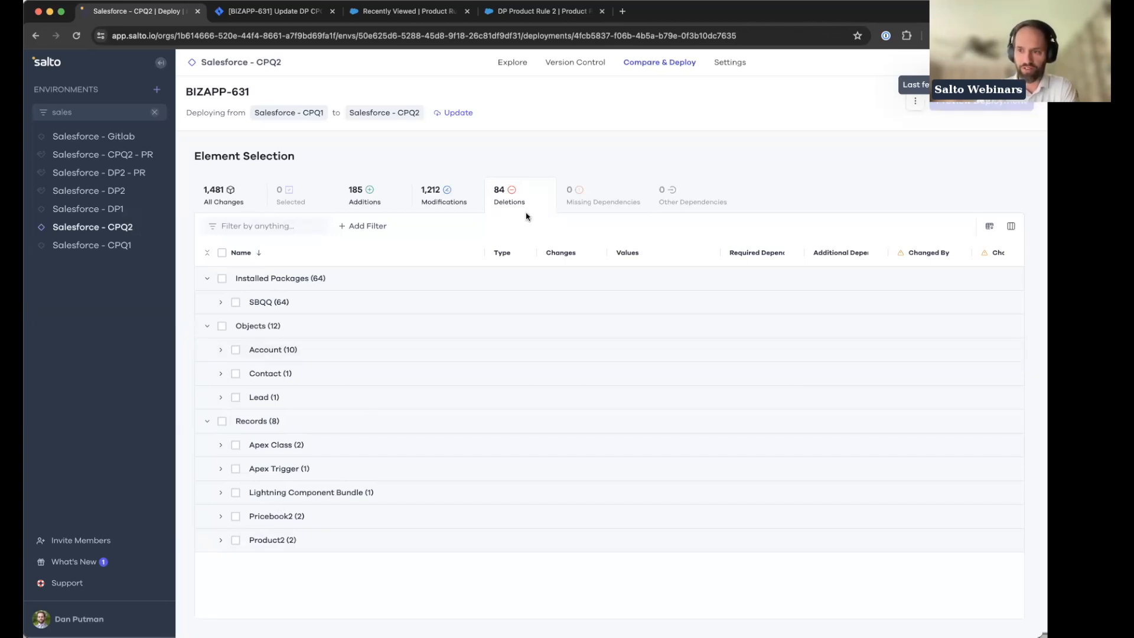
- Filter all changes by "DP Prod" and select the DP Product Rule PA-0000006 addition for deployment
click(217, 201)
click(297, 227)
text(DP Pro)
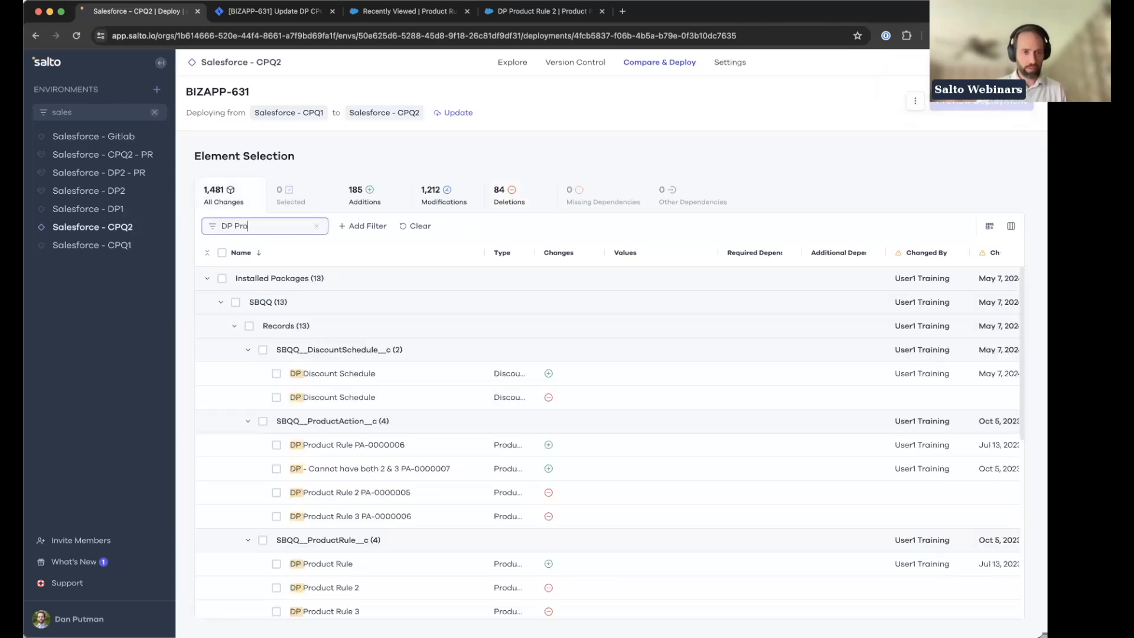
text(d)
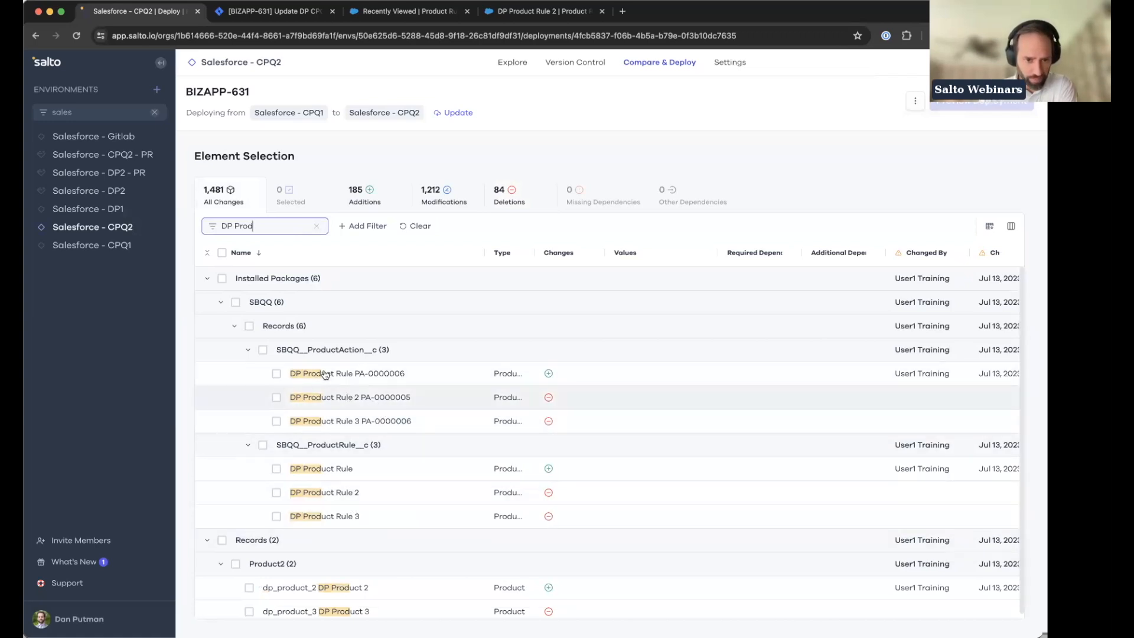
click(276, 373)
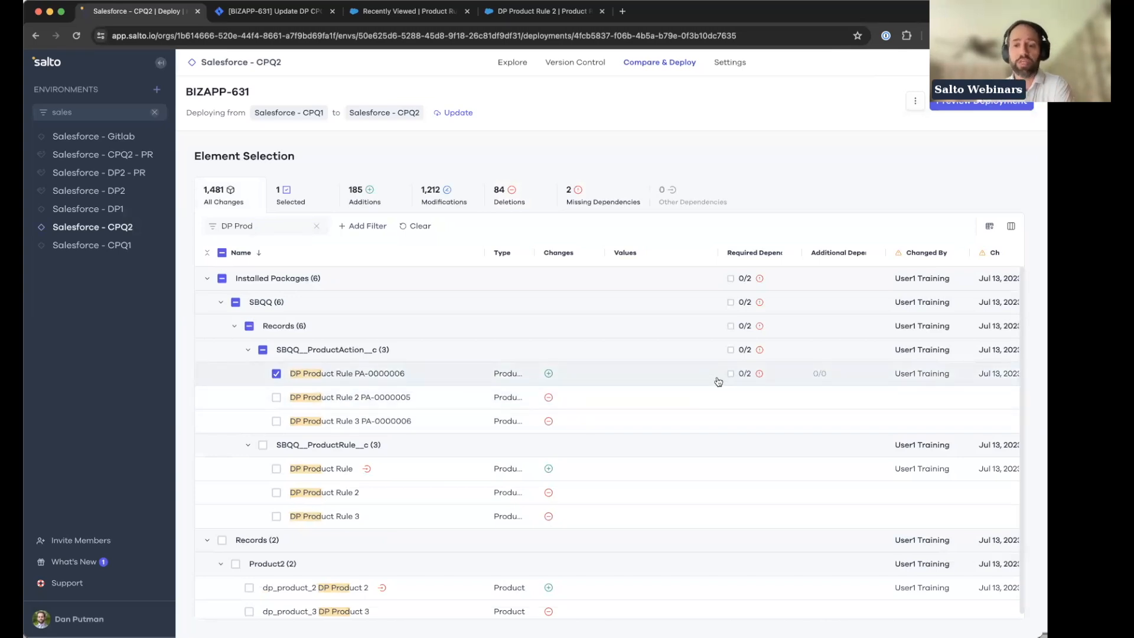
- Add the required dependencies dp_product_2 DP Product 2 and DP Product Rule of DP Product Rule PA-0000006 to the deployment selection
click(741, 376)
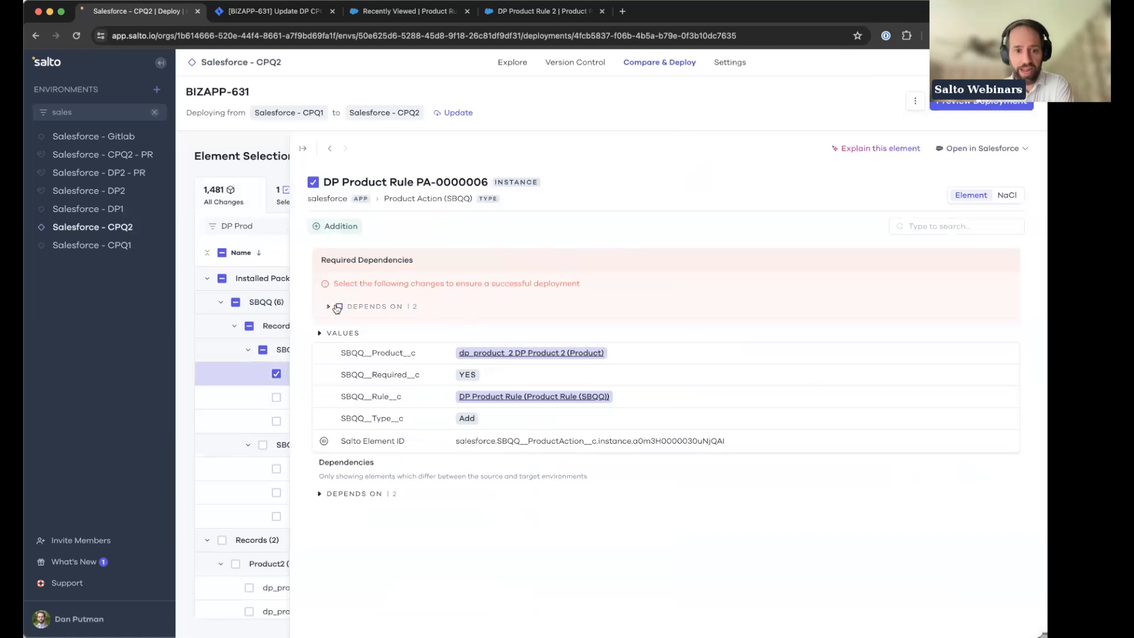
click(336, 308)
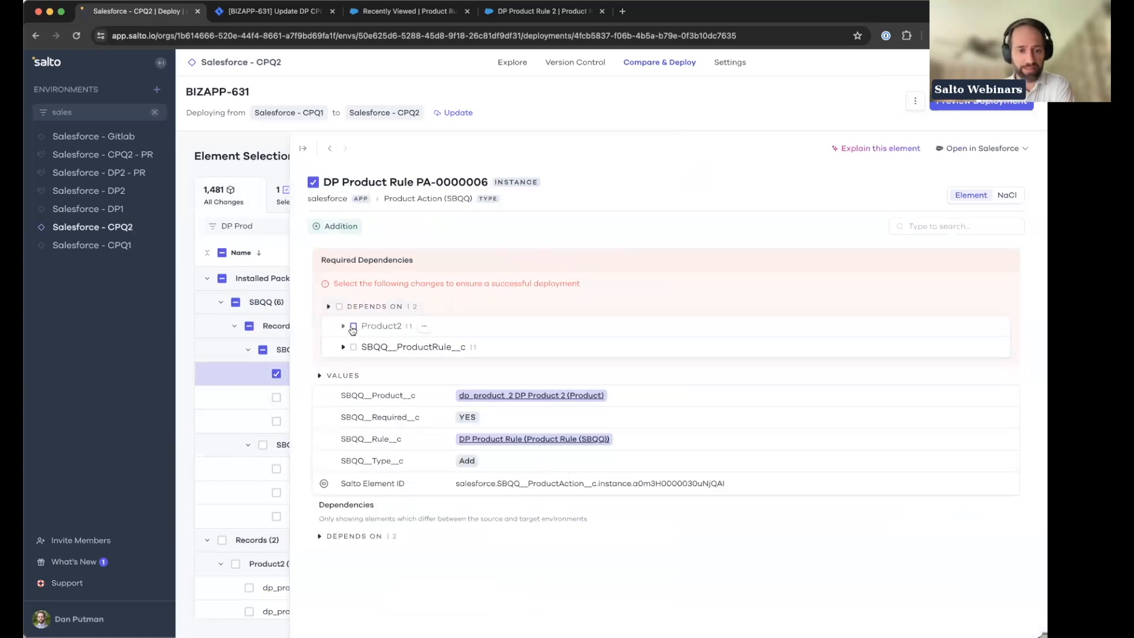
click(343, 326)
click(343, 395)
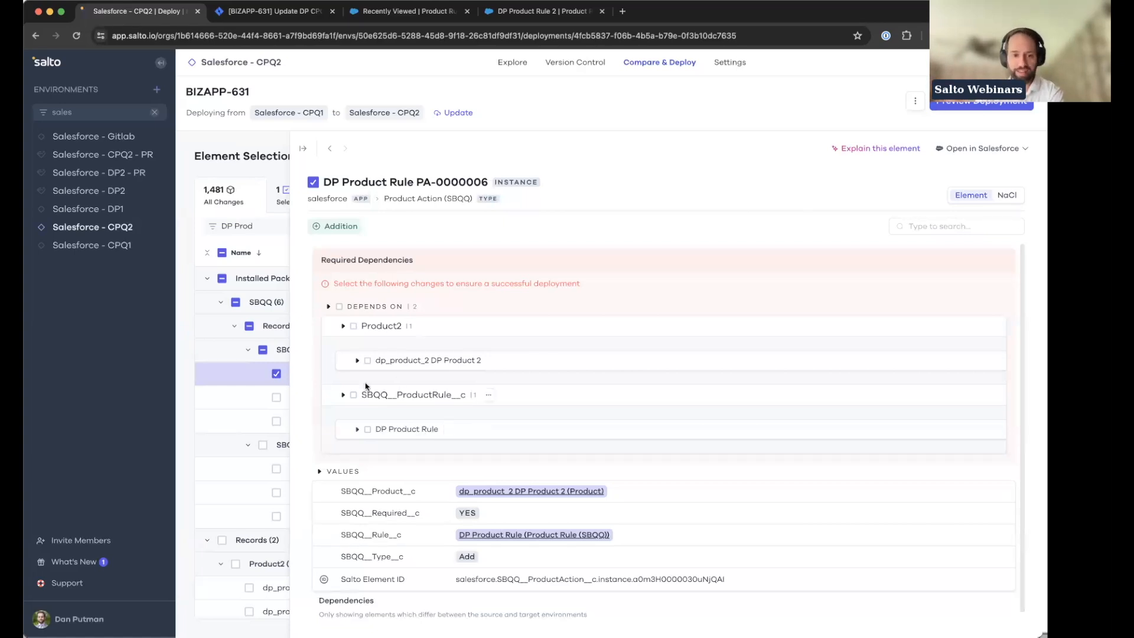
click(367, 361)
click(367, 430)
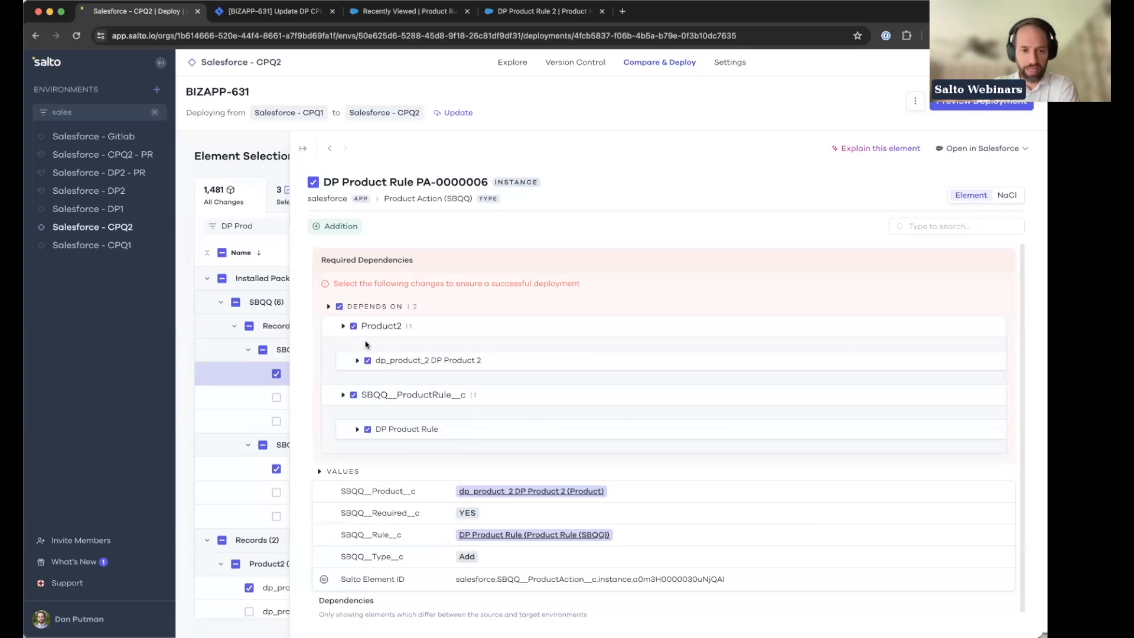
click(189, 374)
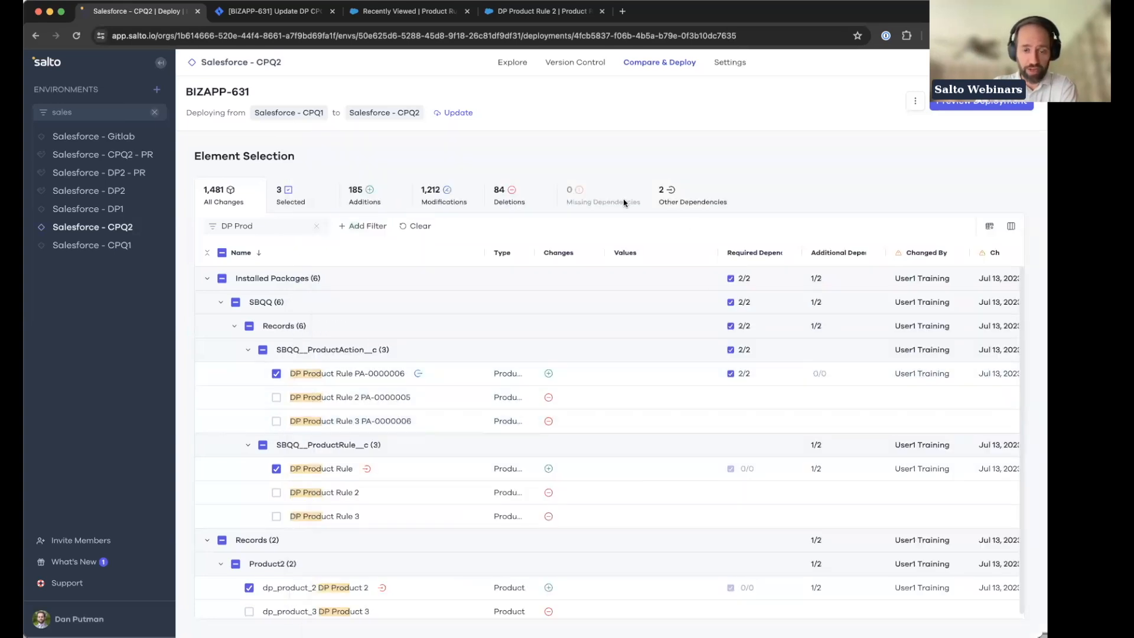
- Clear the element filter and examine the other dependencies under SBQQ, down to the SBQQ__ProductRule__c object and SBQQ__ProductAction__c record
click(695, 201)
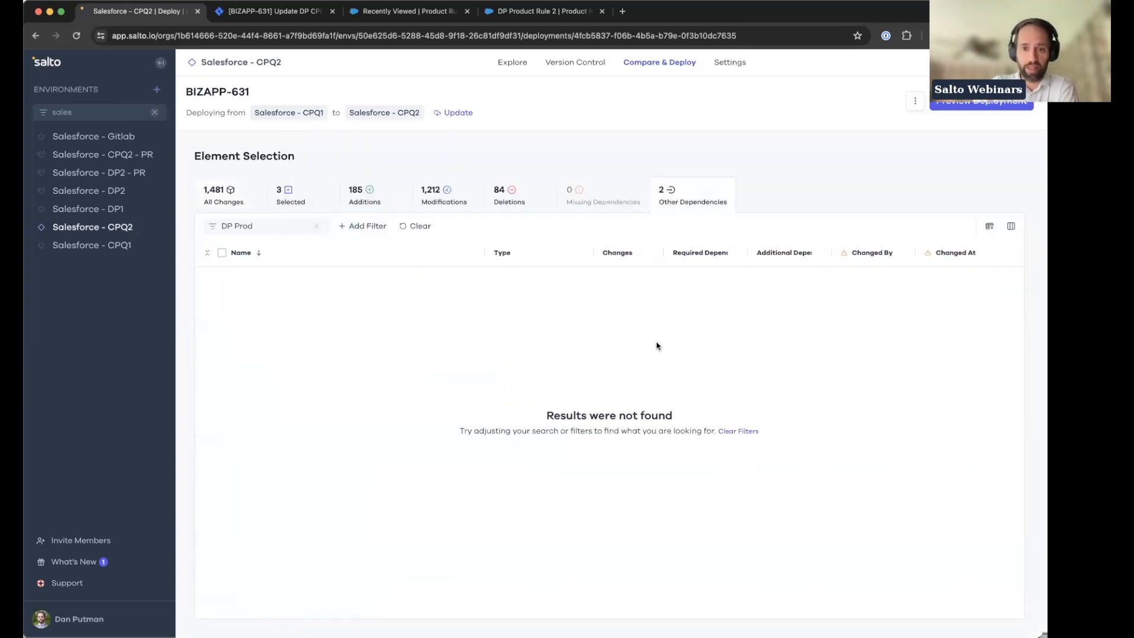
click(316, 226)
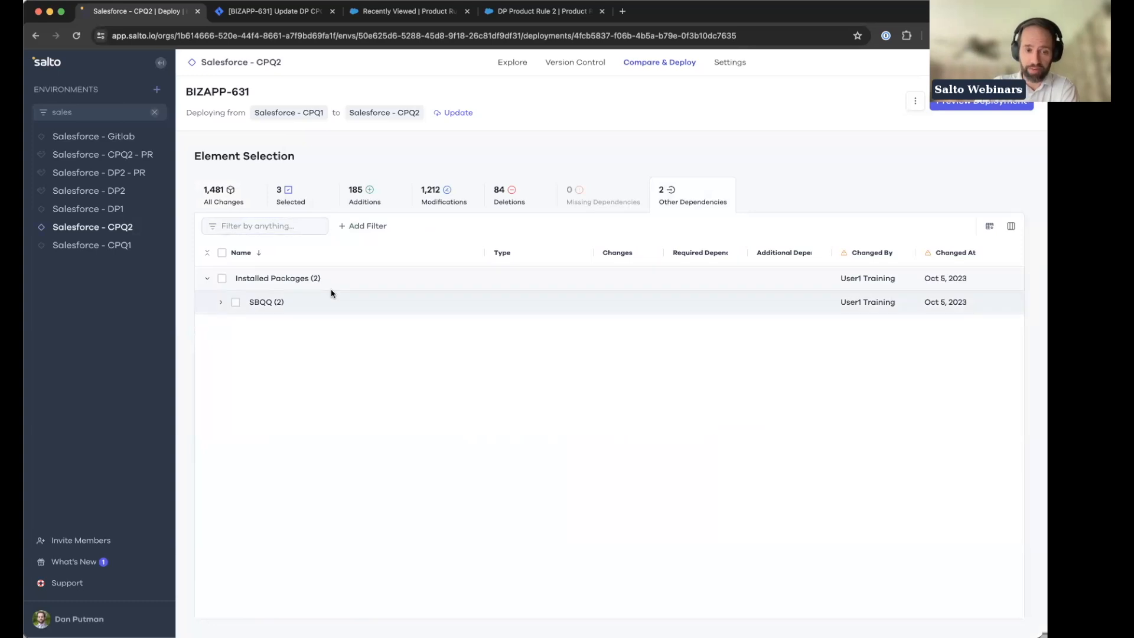
click(220, 302)
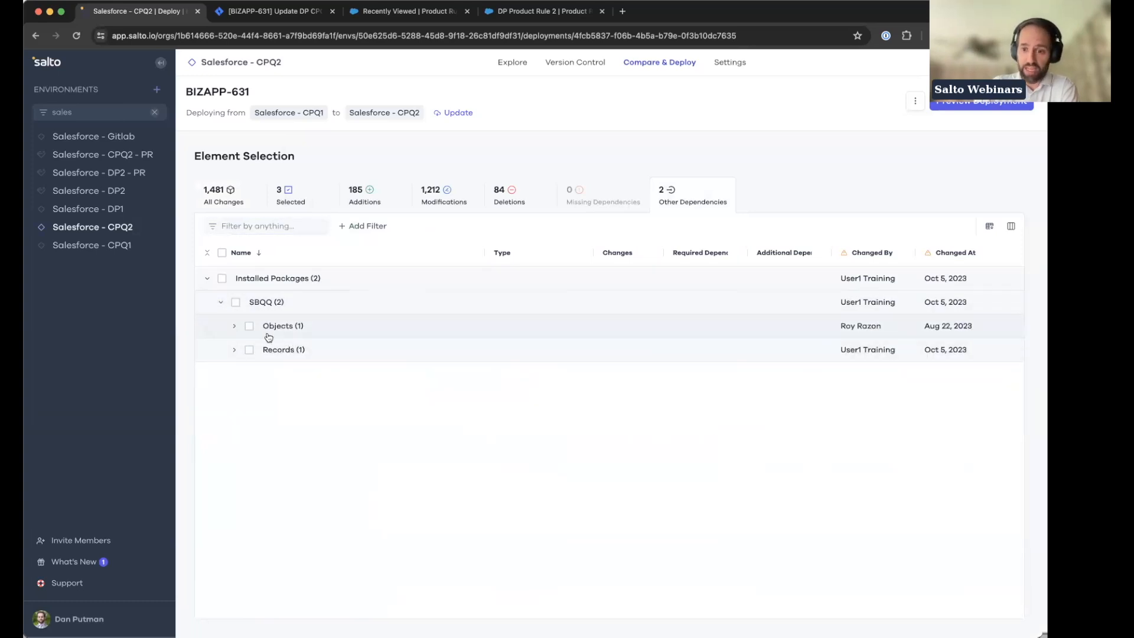
click(235, 328)
click(235, 373)
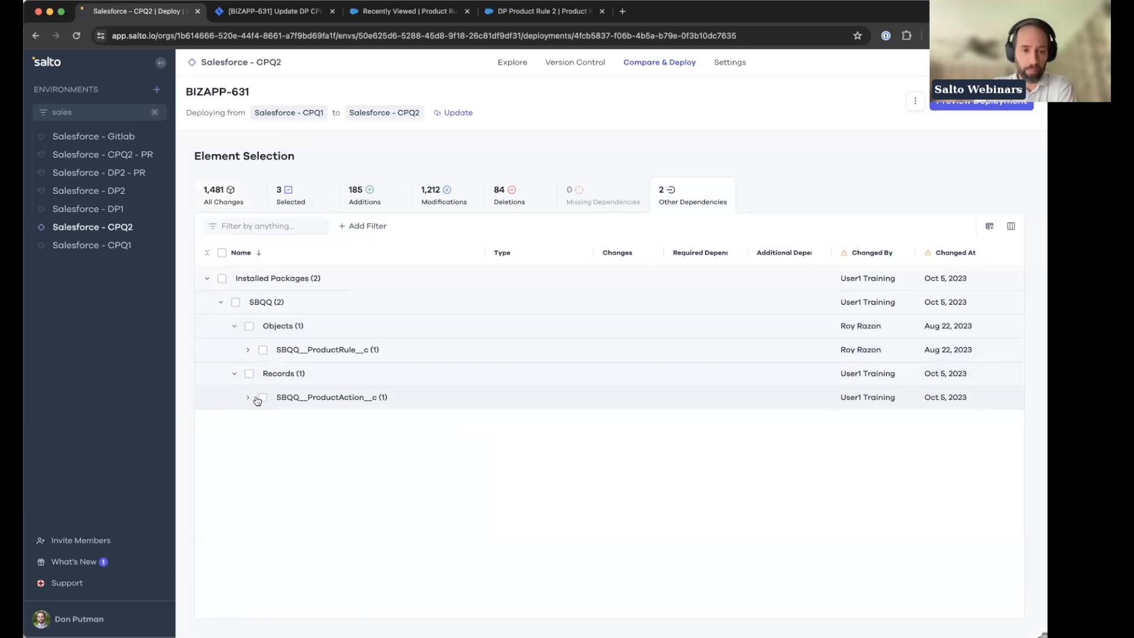
click(248, 349)
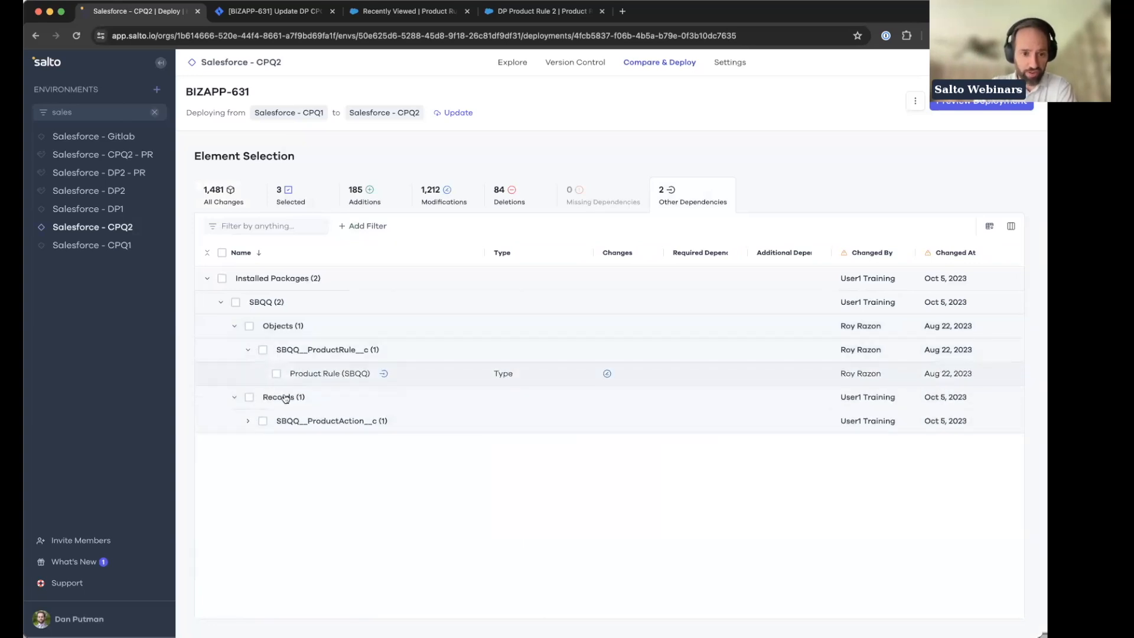
click(316, 421)
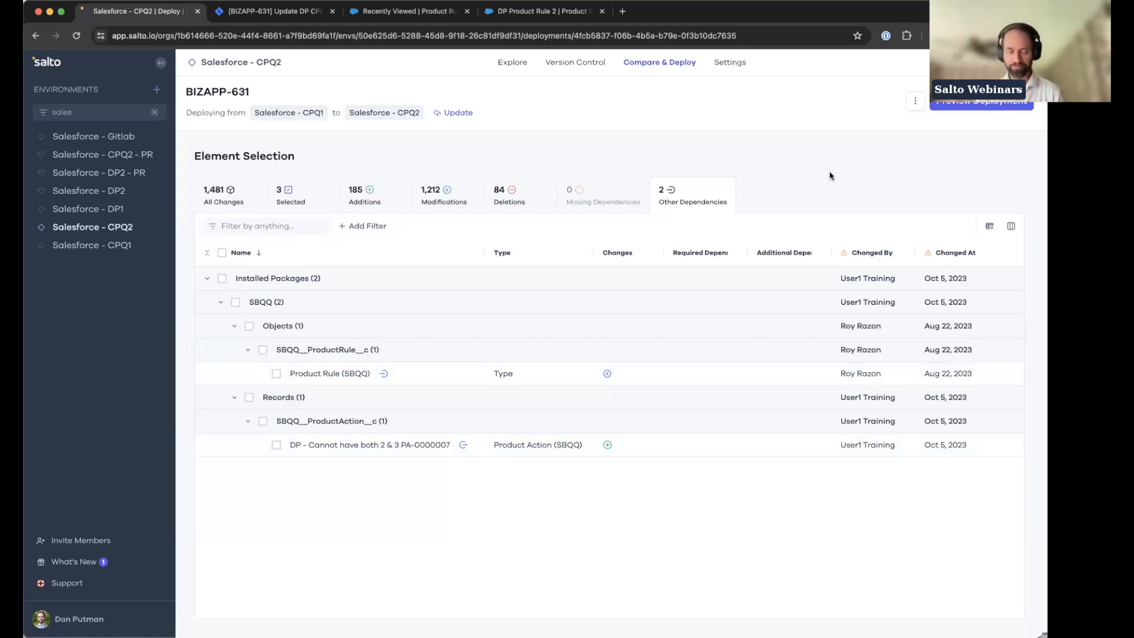
- Preview the deployment, dismiss the pending changes notice, and export the list of deployment elements
click(933, 106)
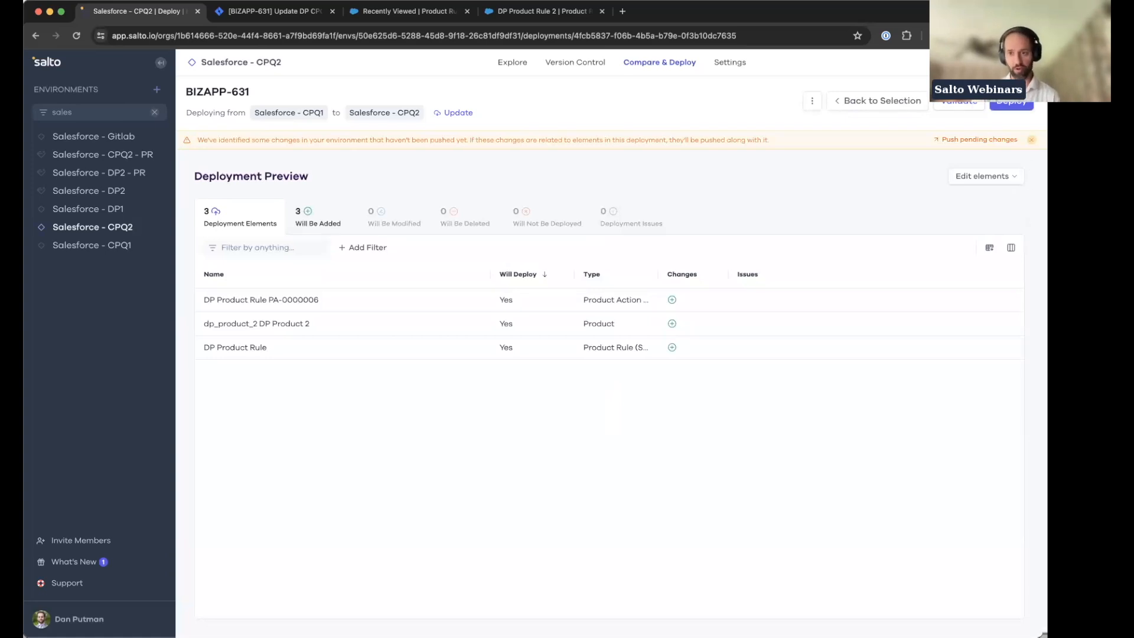
click(1031, 140)
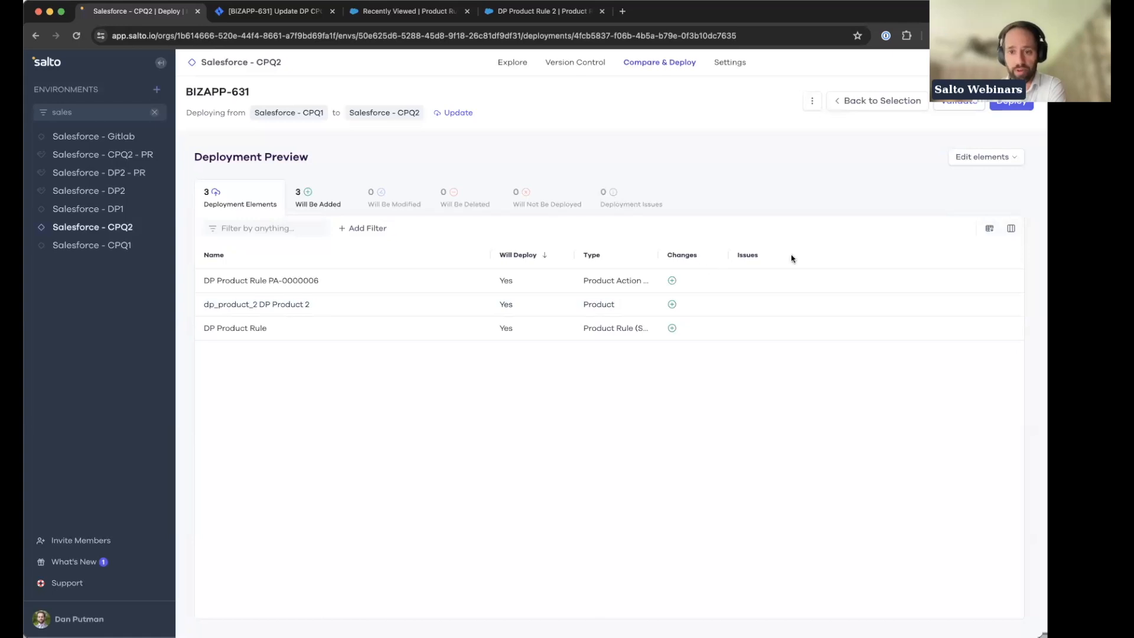
click(989, 228)
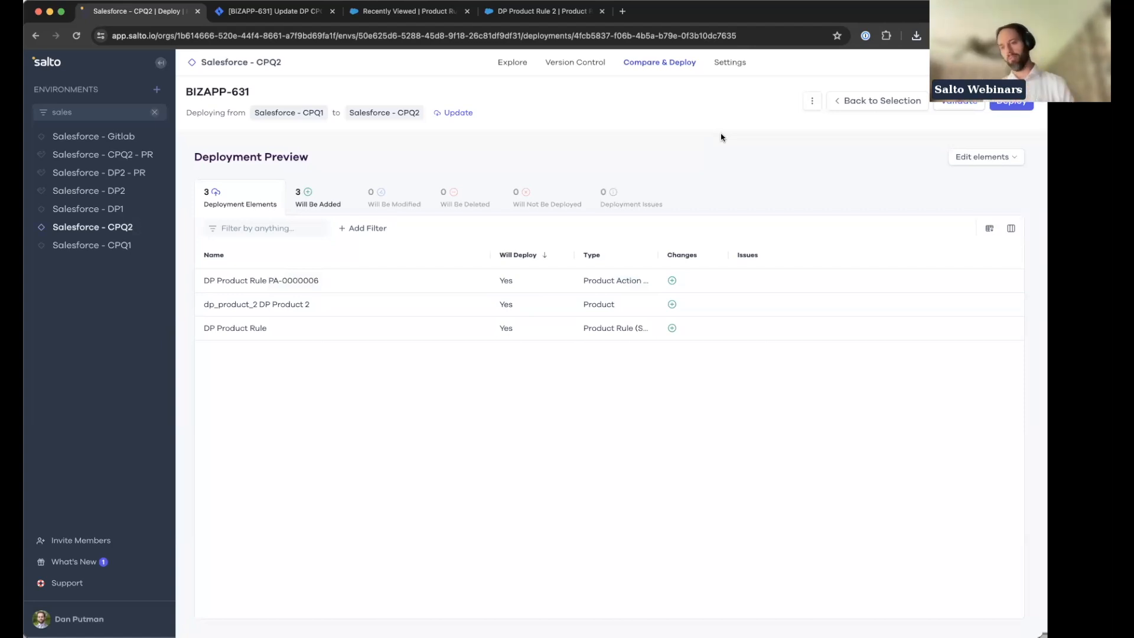
- Inspect DP Product Rule PA-0000006 in the deployment preview, comparing its element values with its NaCl code
click(459, 285)
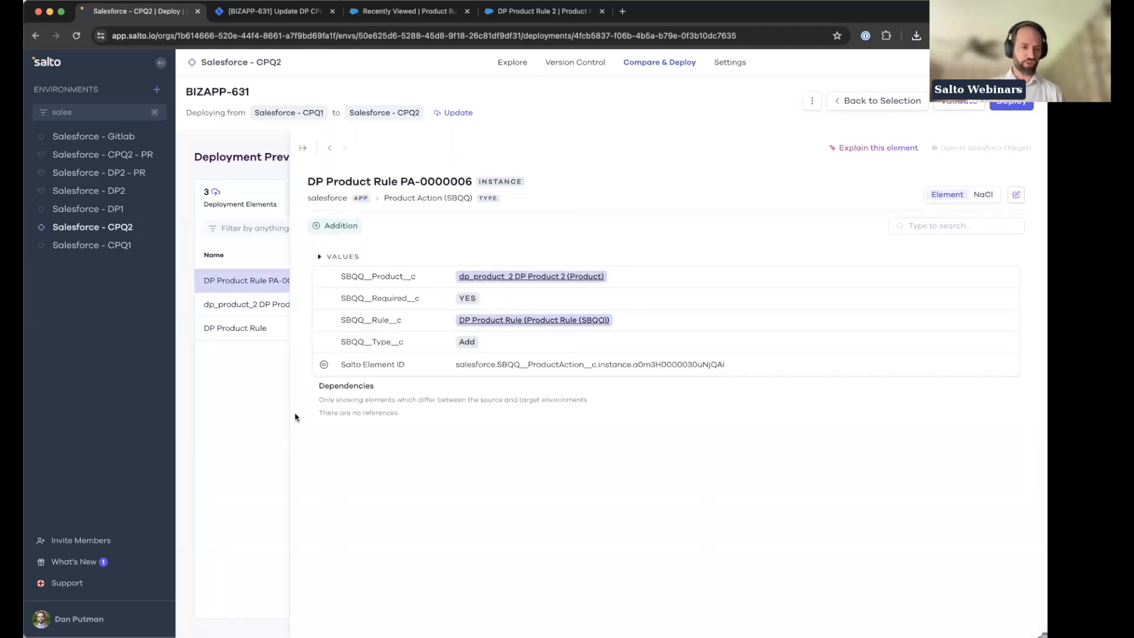
click(984, 195)
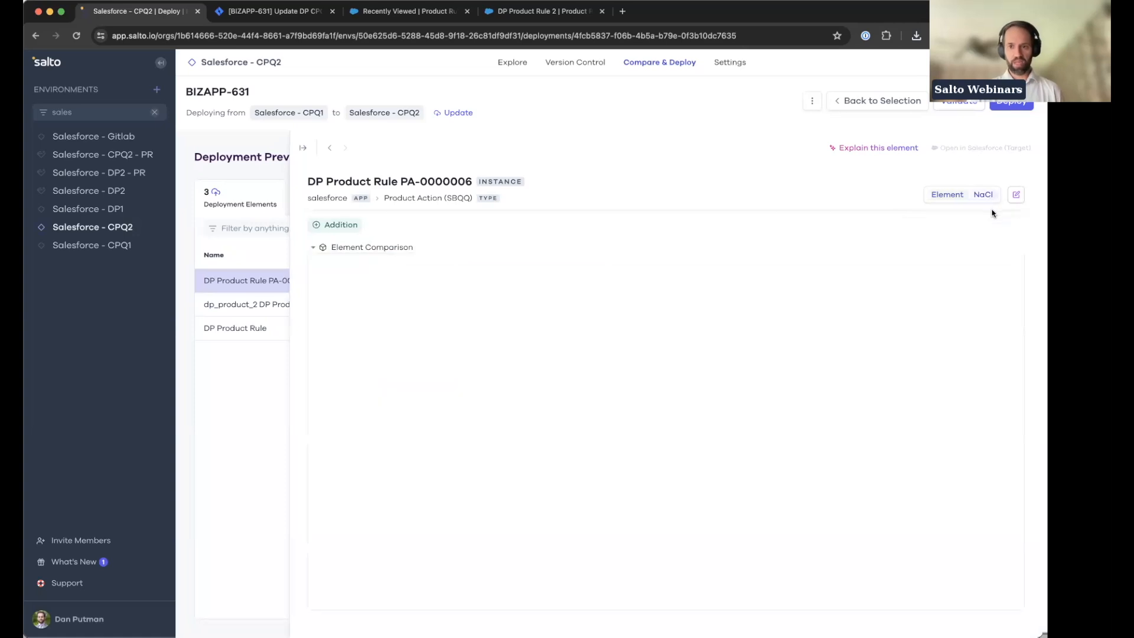
click(947, 195)
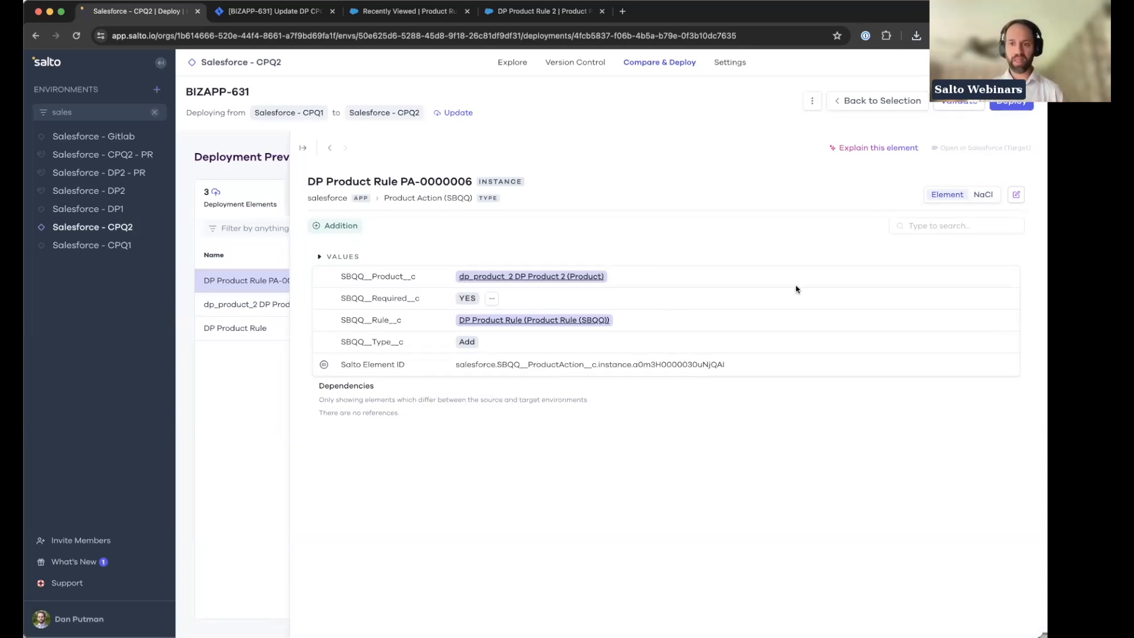
click(984, 195)
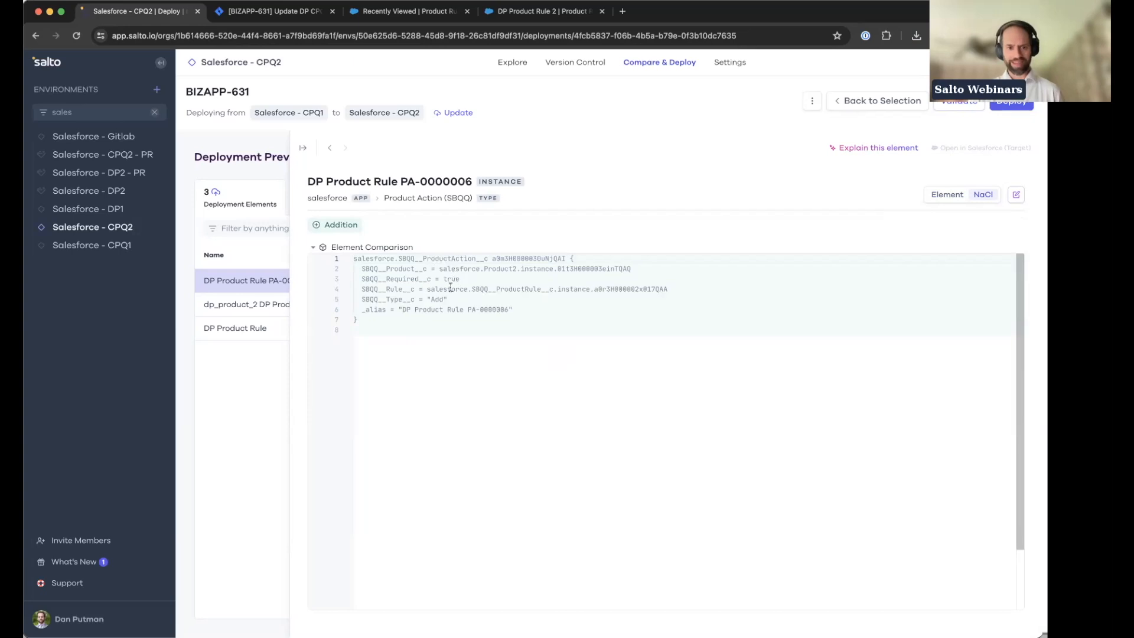
click(248, 393)
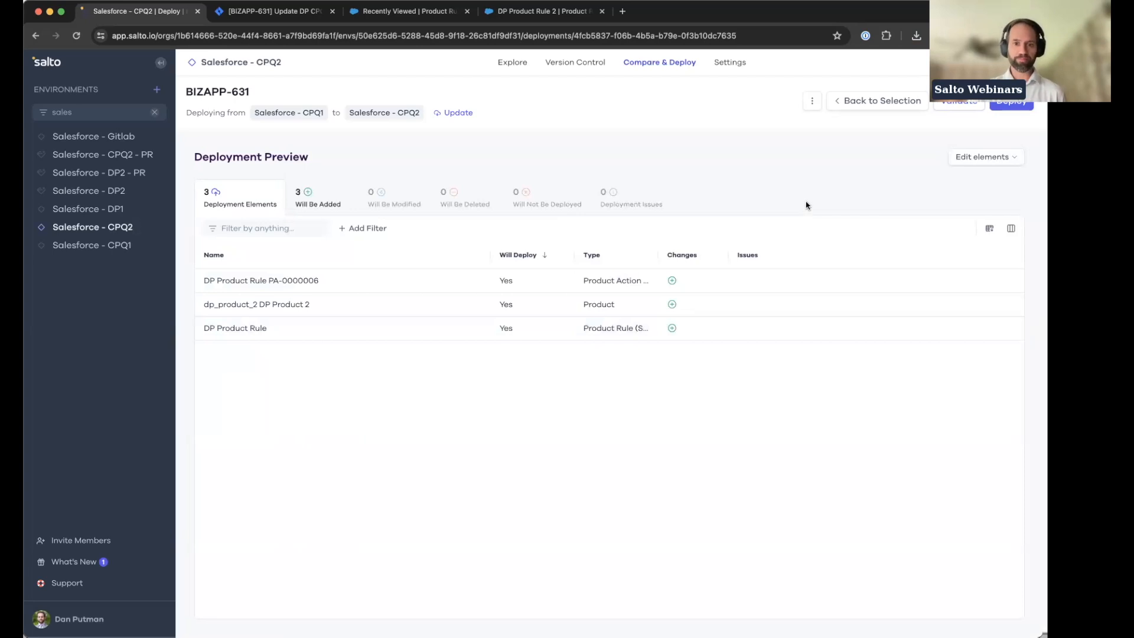
- Deploy the selected elements to Salesforce - CPQ2 and acknowledge the recommended CPQ trigger actions
click(997, 106)
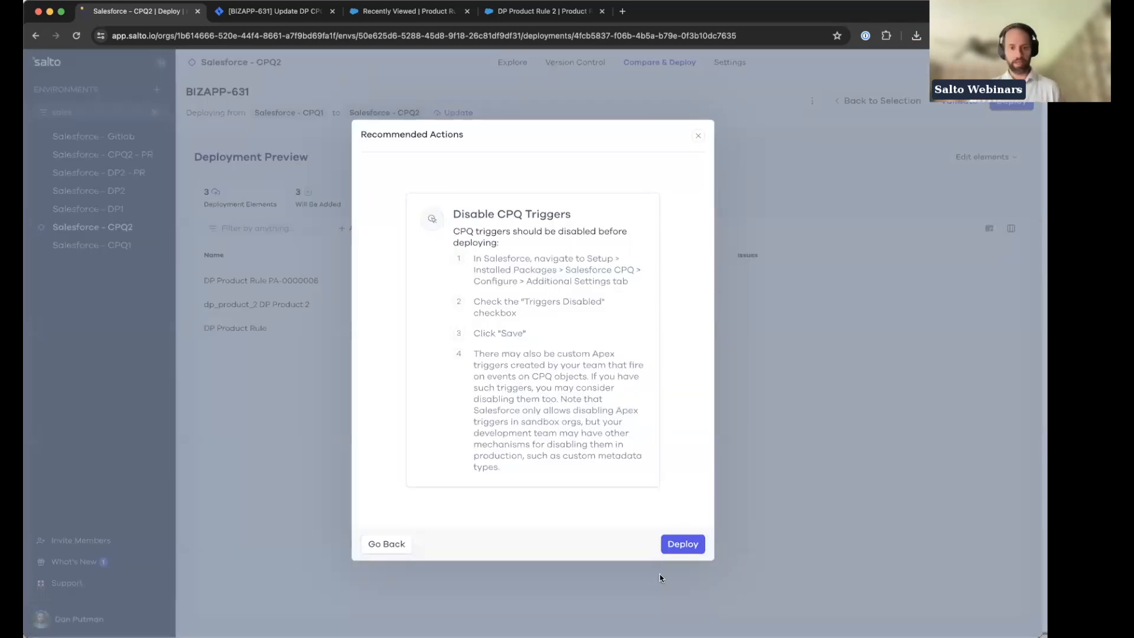
click(679, 546)
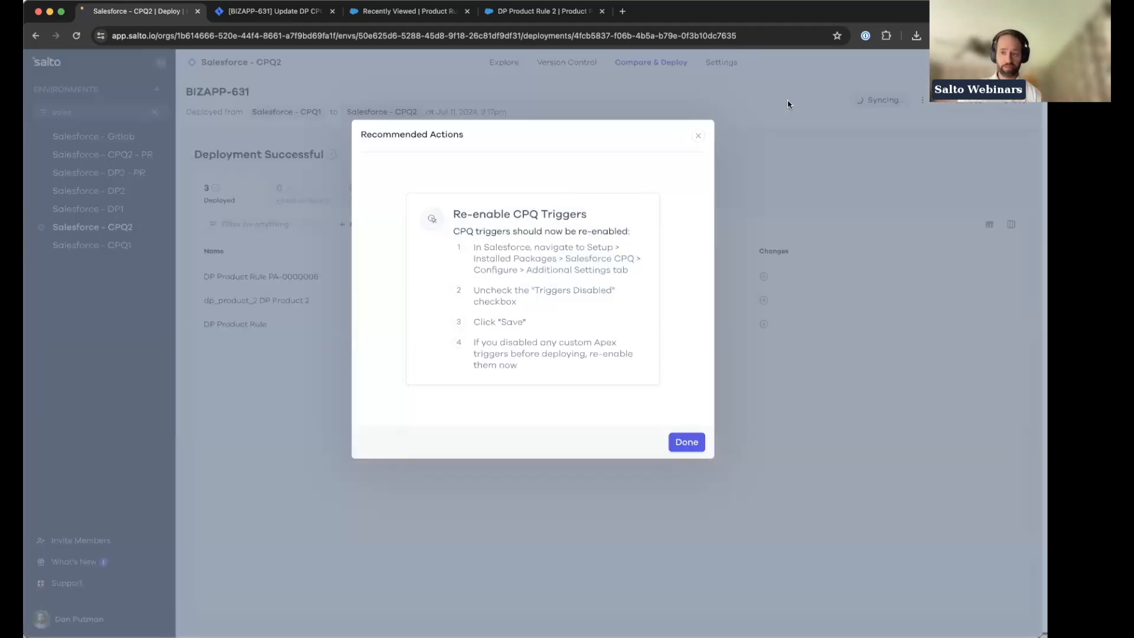
click(694, 446)
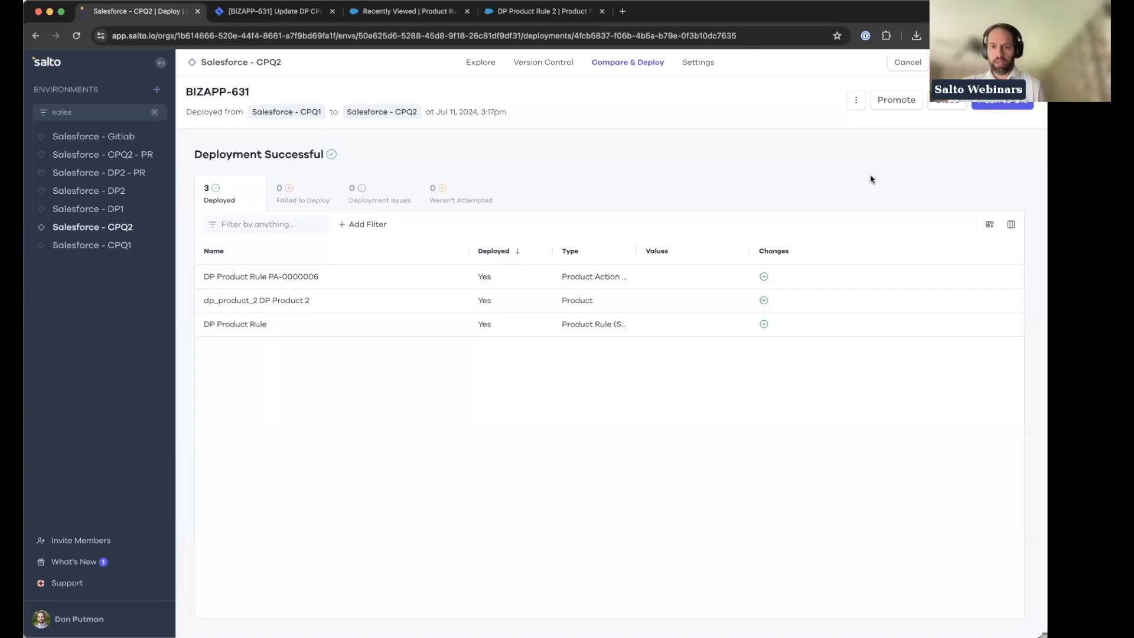
- Push the deployed changes to the cpq2 branch of salto-io/DP-Salesforce with the commit message BIZAPP-631
click(1003, 104)
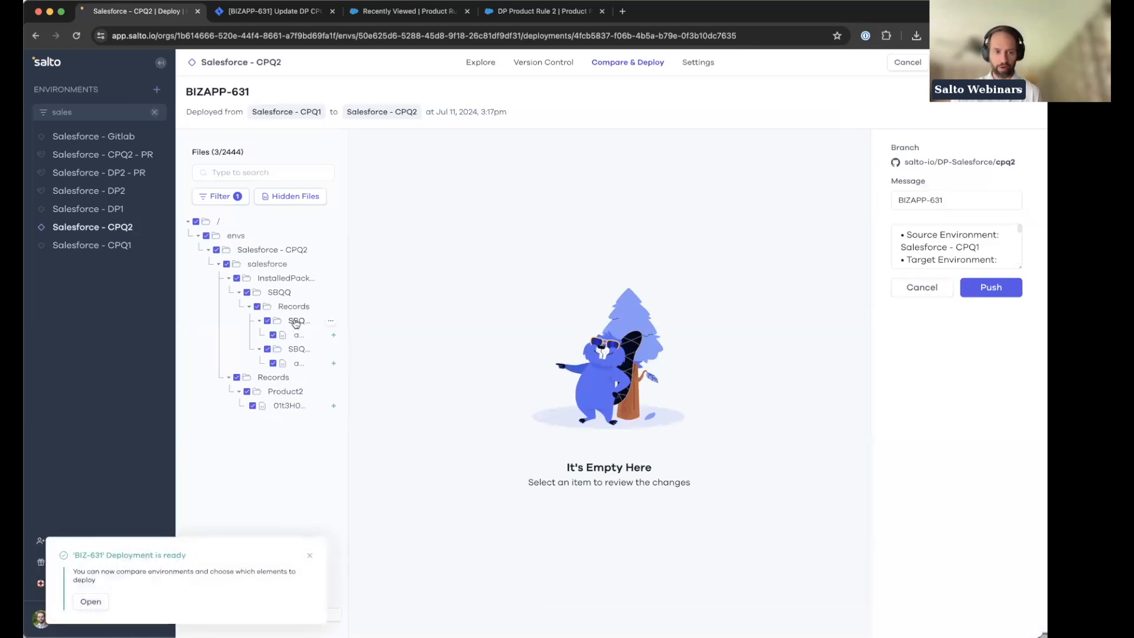
drag(1020, 266, 1023, 432)
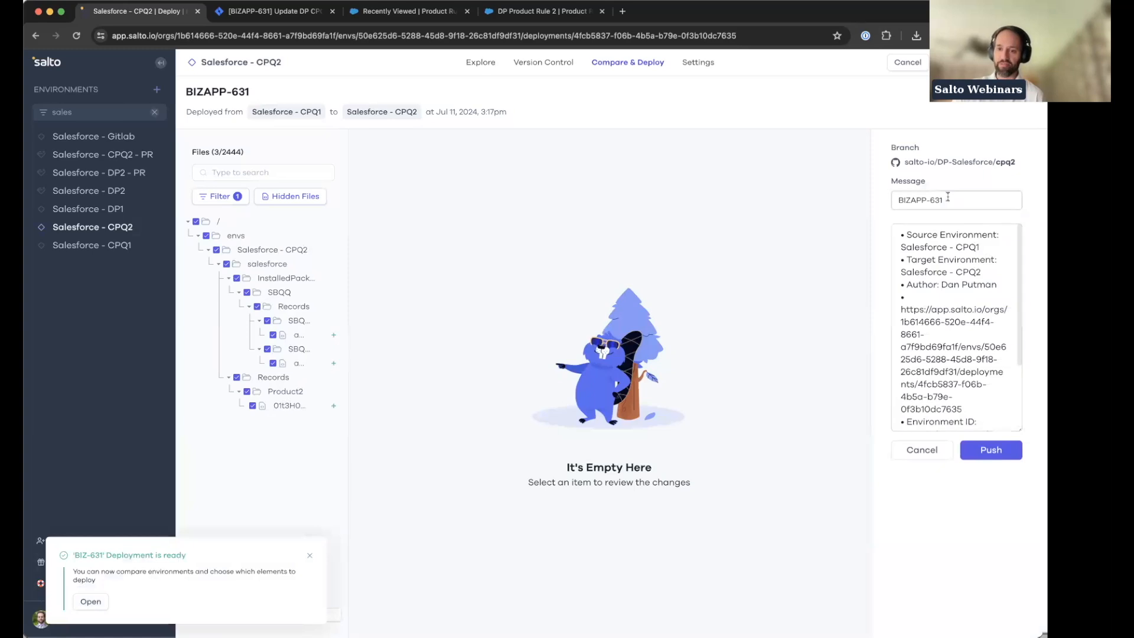
click(954, 230)
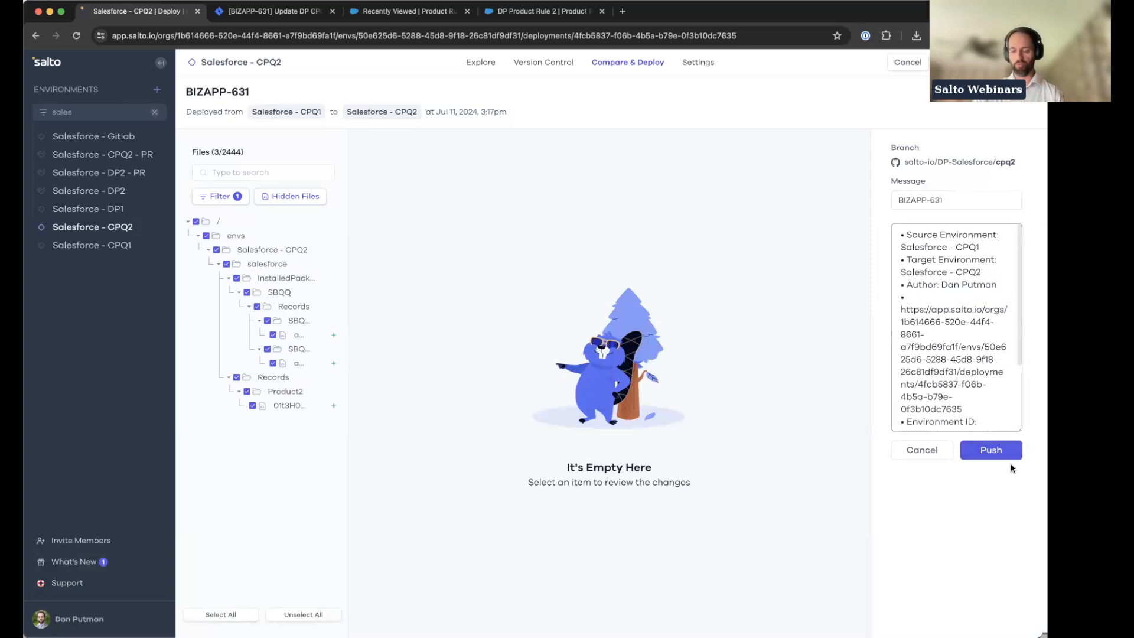
click(996, 451)
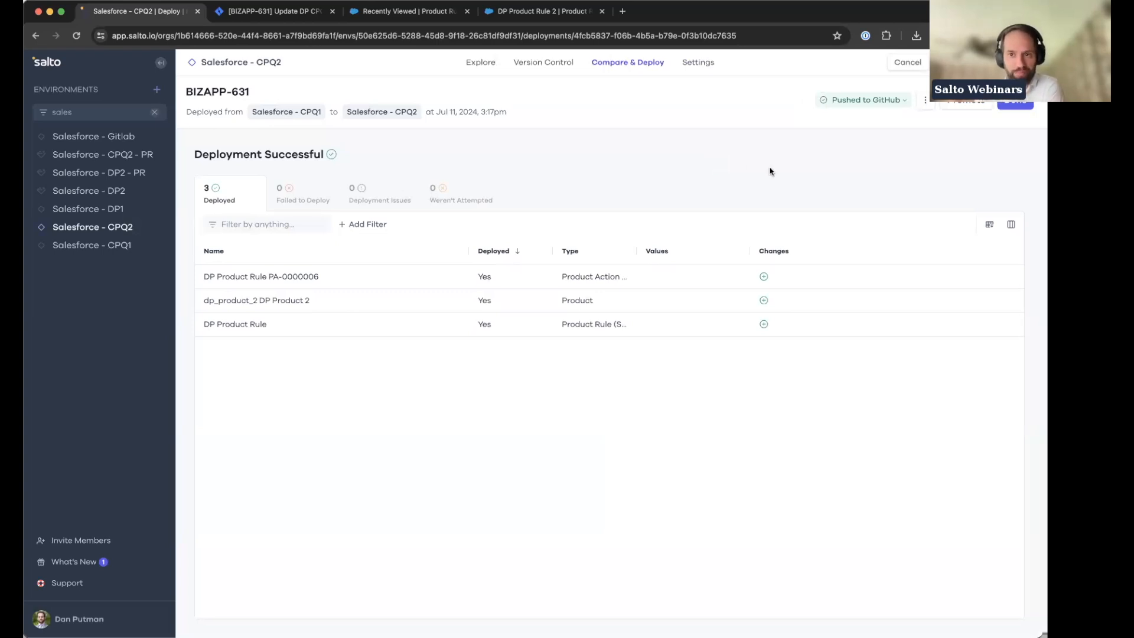
- Check the GitHub push details of the deployment, and switch to Jira to reload the BIZAPP-631 issue
click(882, 101)
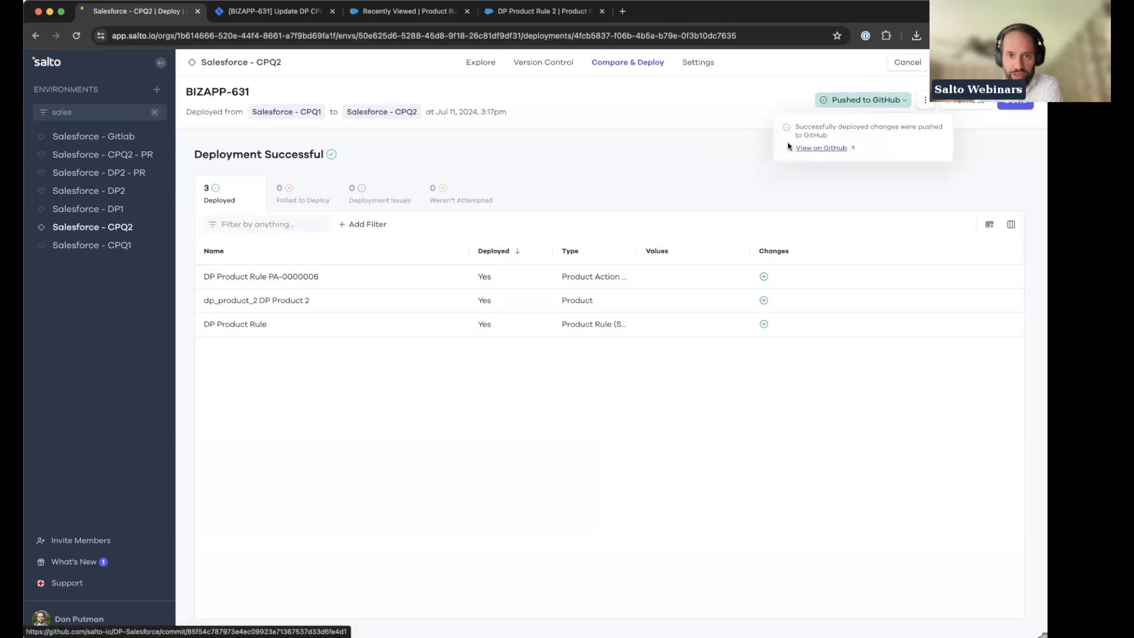
click(269, 12)
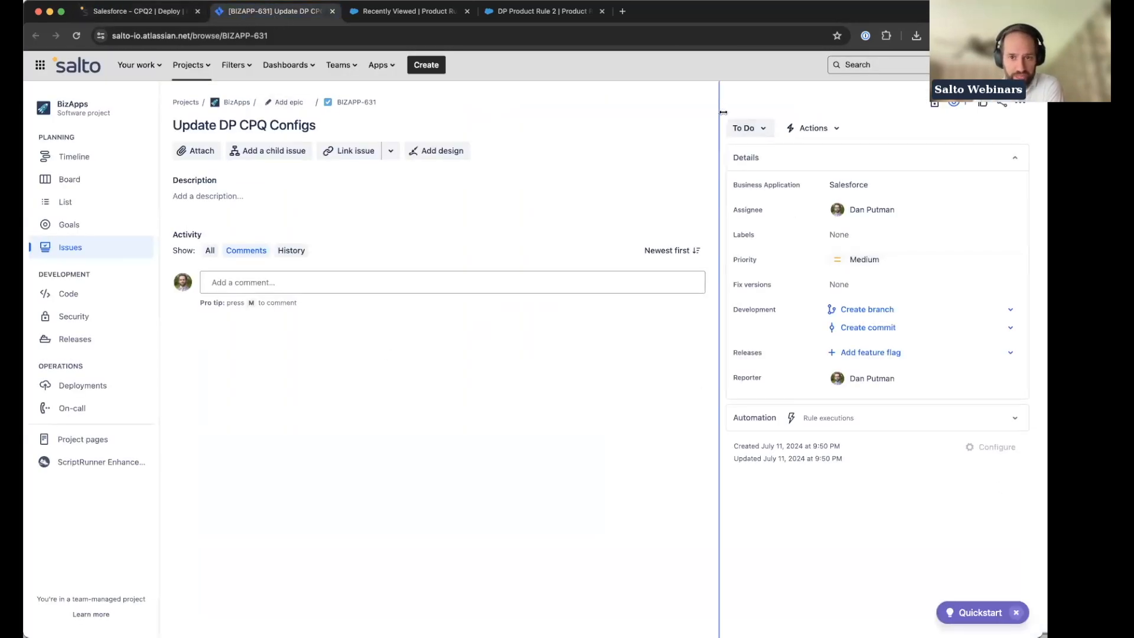
key(super+r)
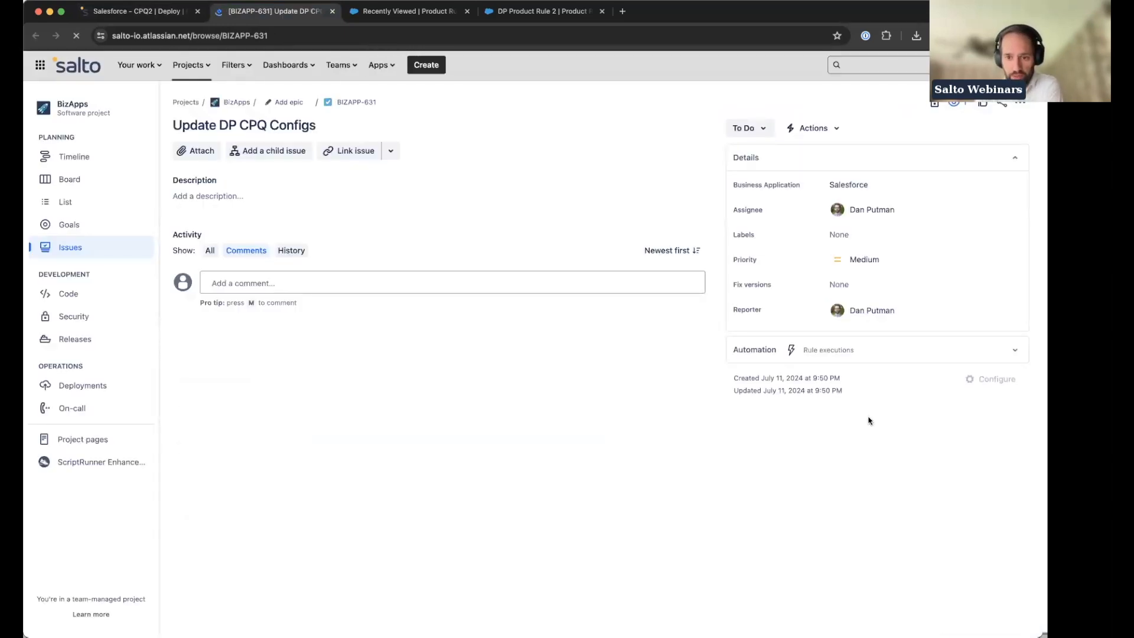
- Check the files of the commit linked to BIZAPP-631 and view the added Product2 NaCl file on GitHub
click(878, 329)
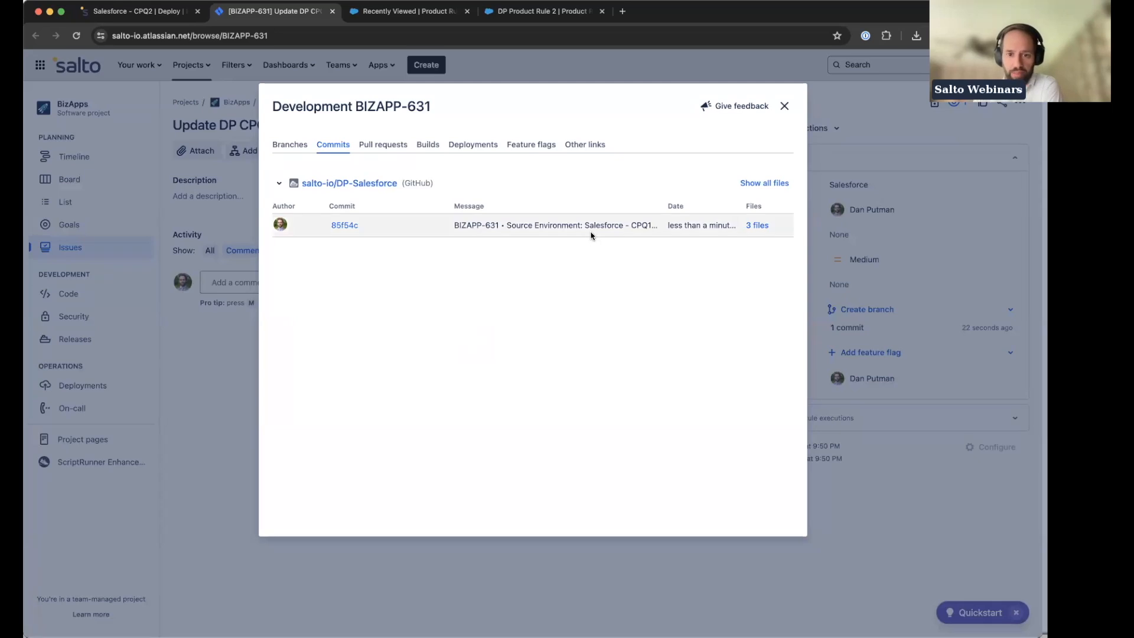
click(755, 225)
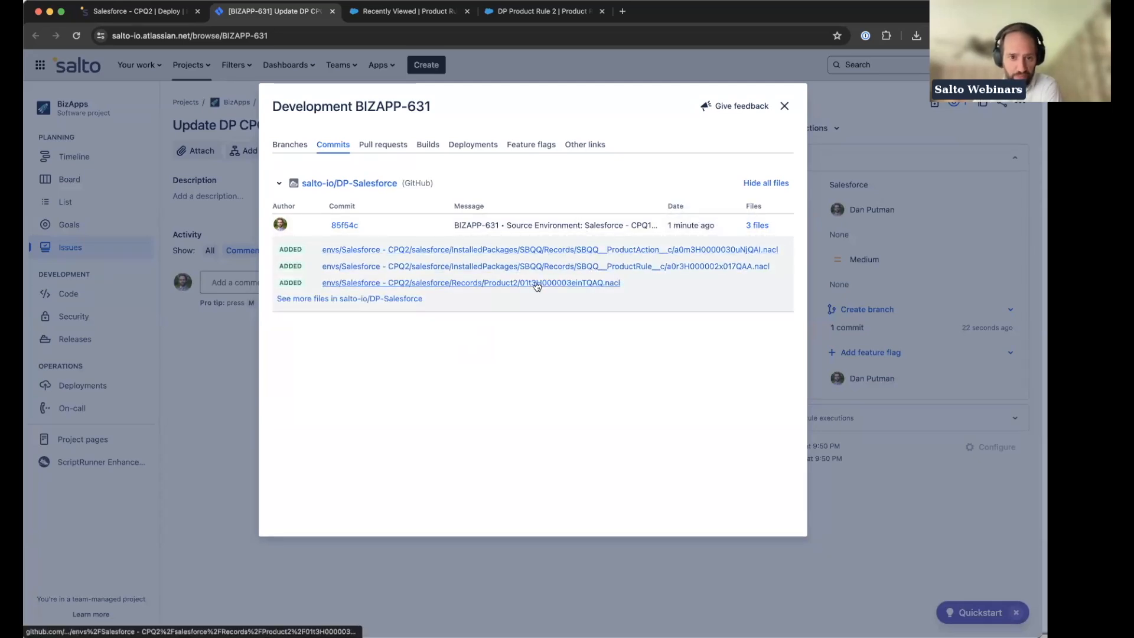
click(481, 283)
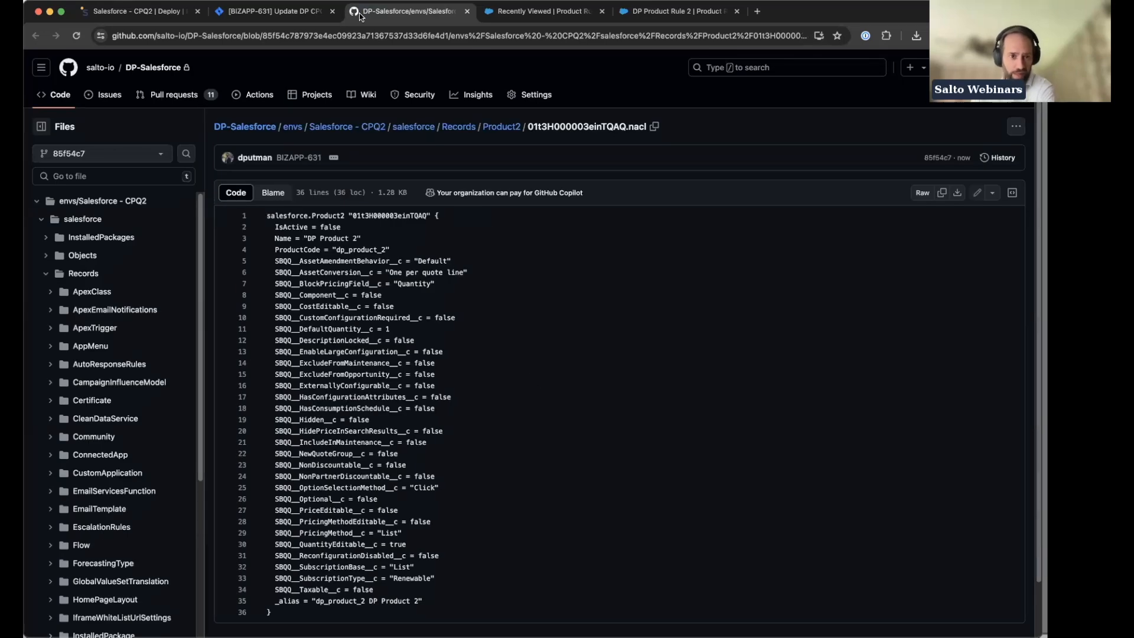
key(super+w)
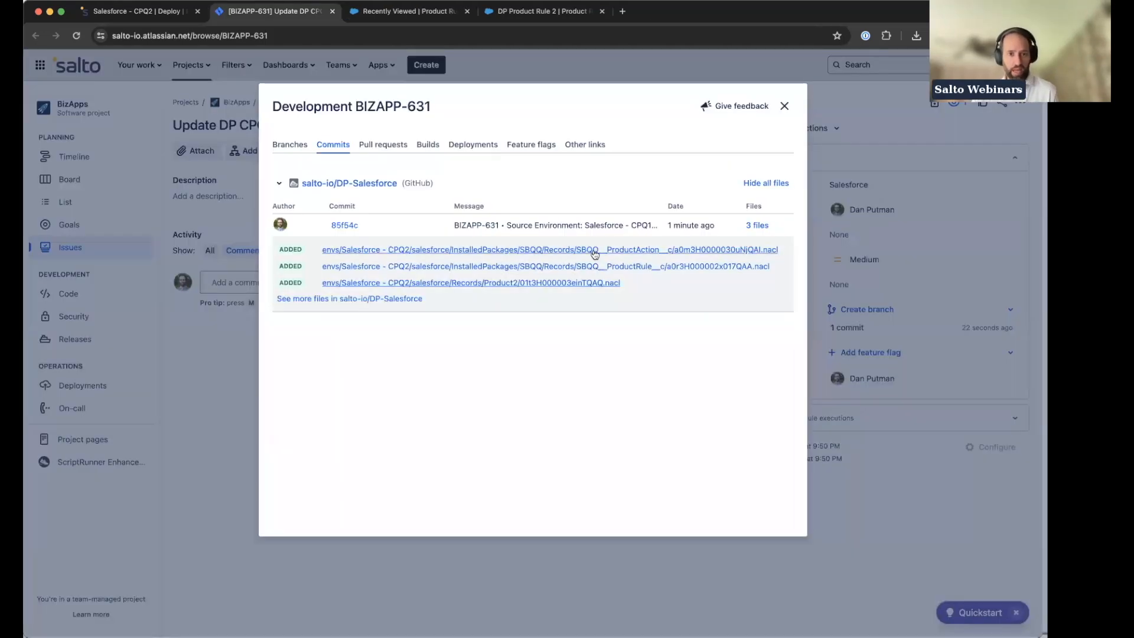
- Review the full BIZAPP-631 commit diff in salto-io/DP-Salesforce, then return to the Jira issue and close its development details
click(366, 300)
scroll(539, 405, down, 5)
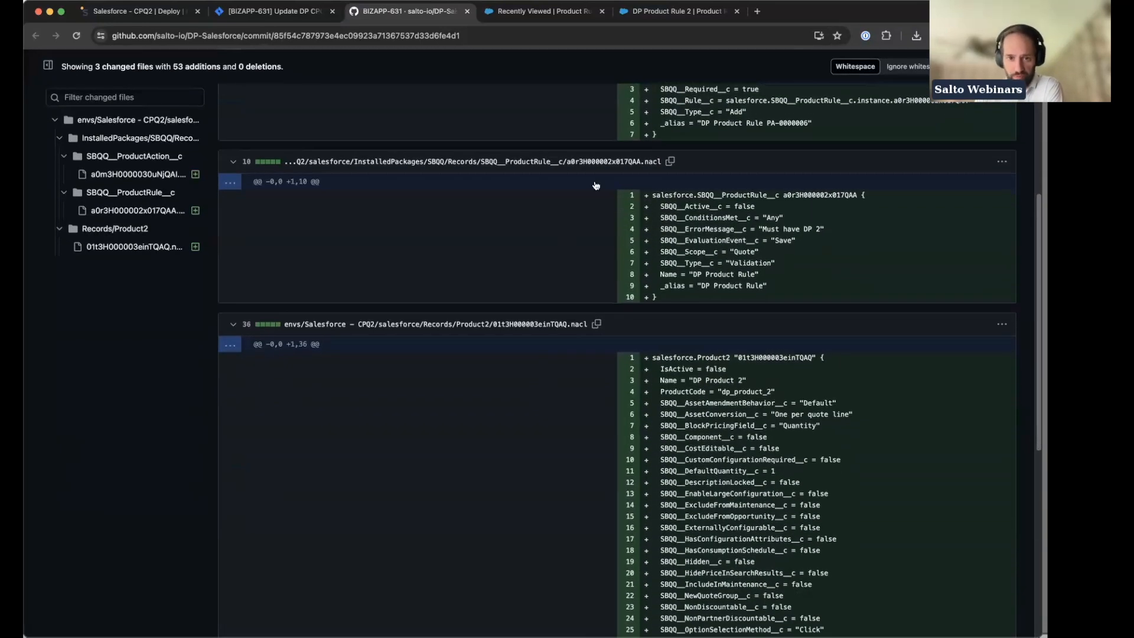
scroll(638, 266, up, 3)
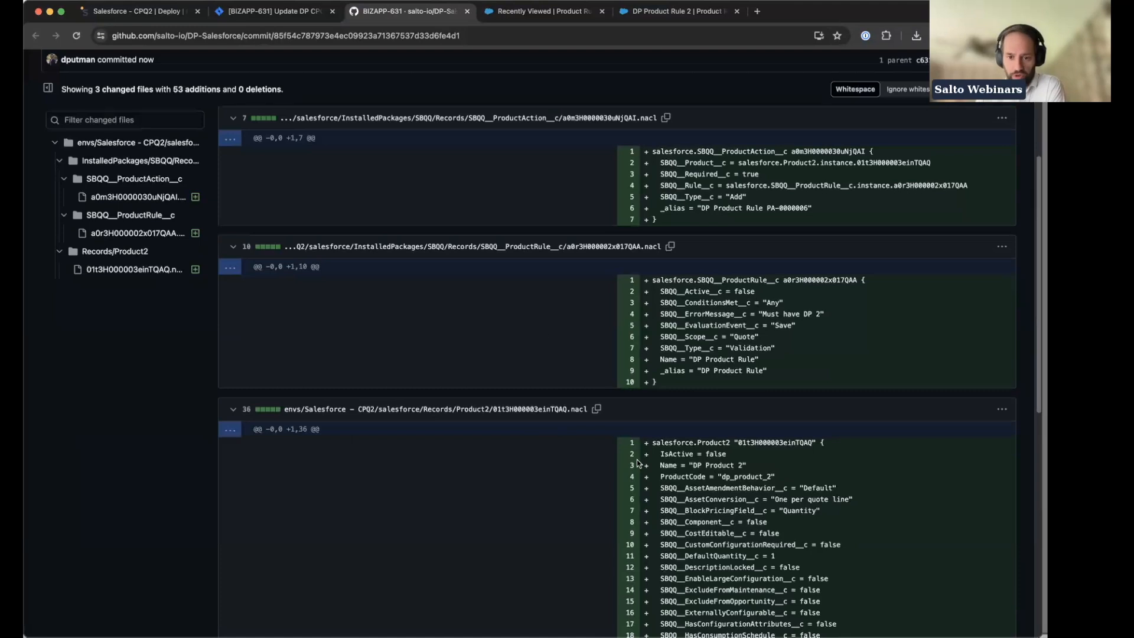
scroll(636, 620, down, 2)
scroll(637, 620, down, 4)
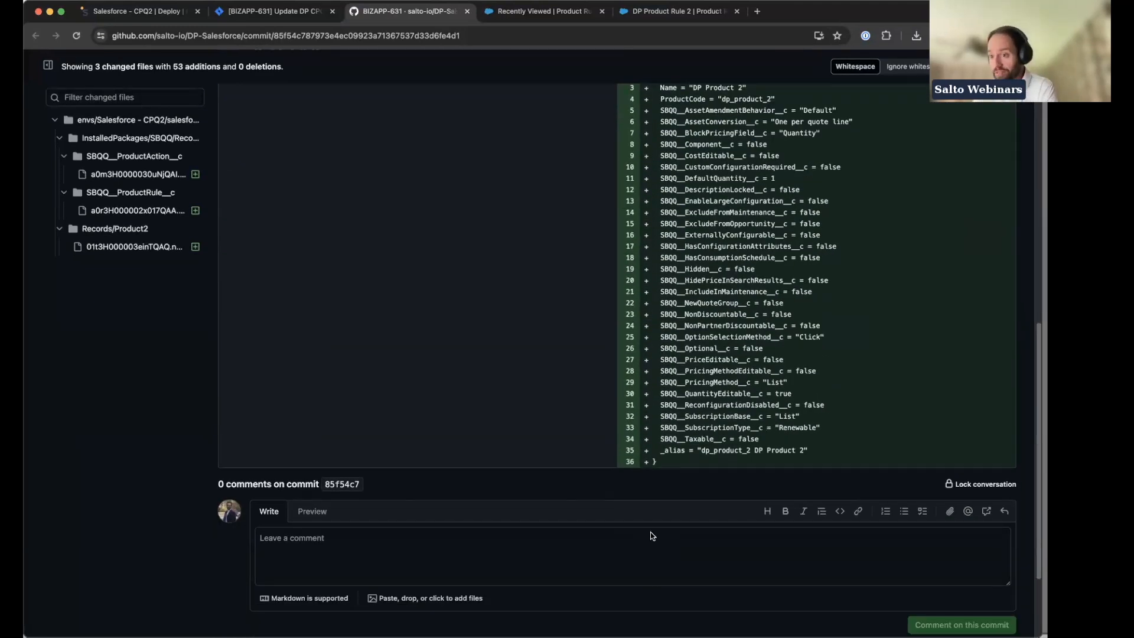
scroll(641, 466, up, 1)
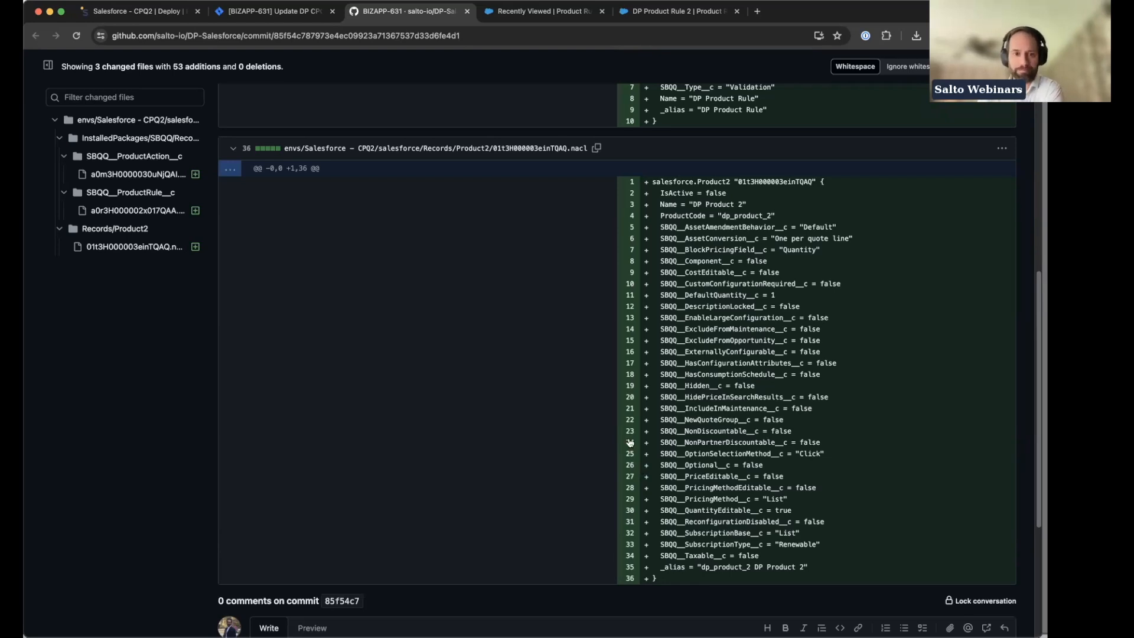
scroll(554, 399, up, 7)
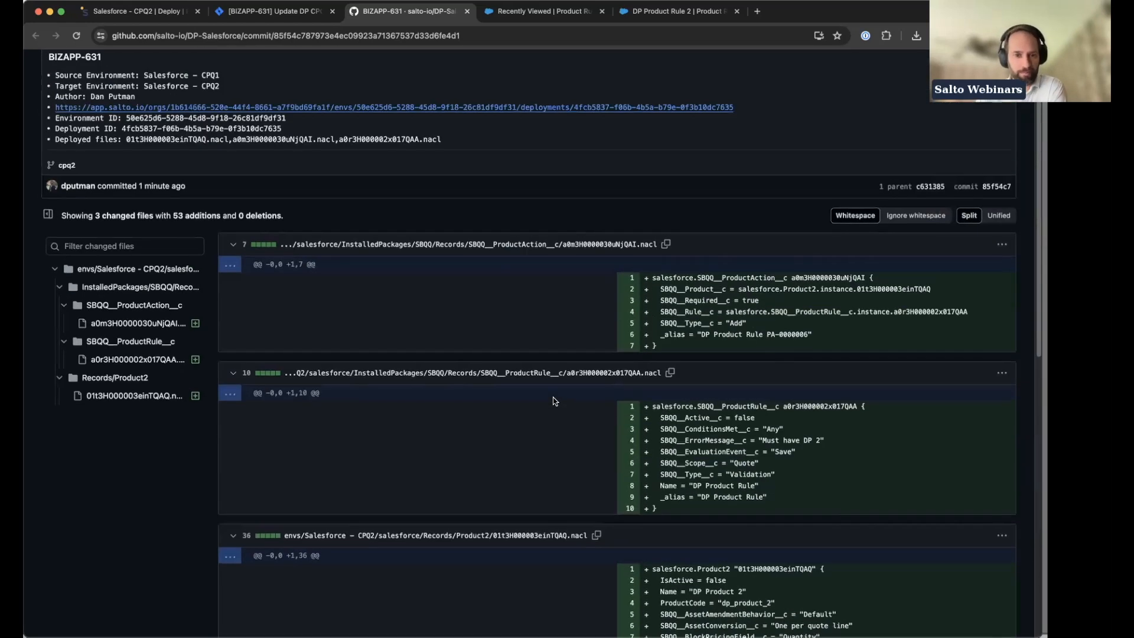
scroll(554, 401, up, 2)
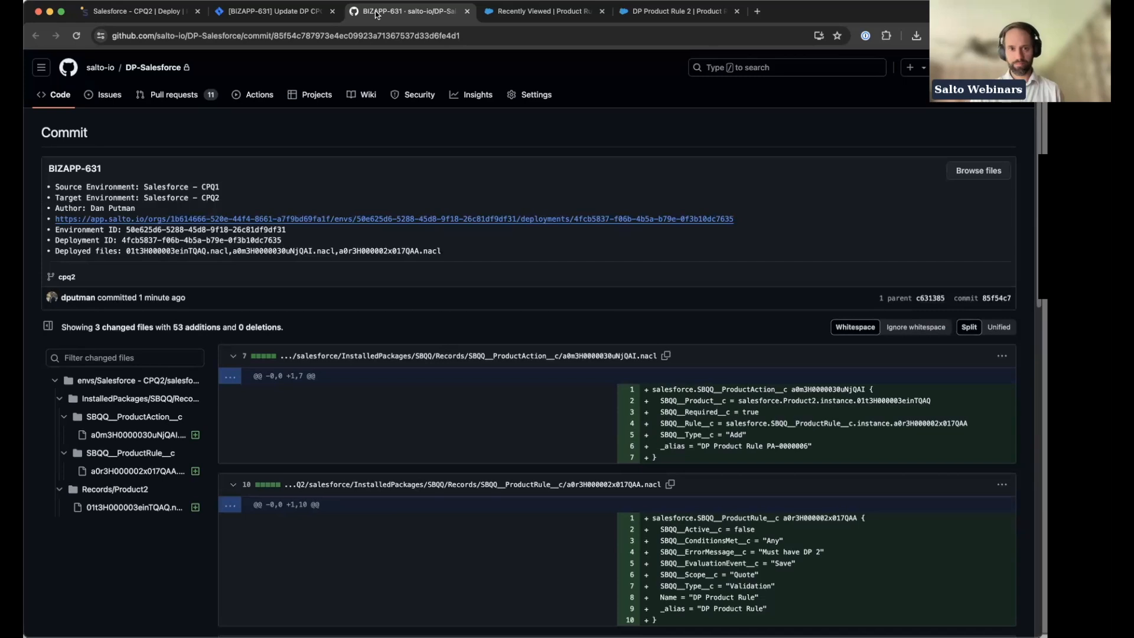
key(super+w)
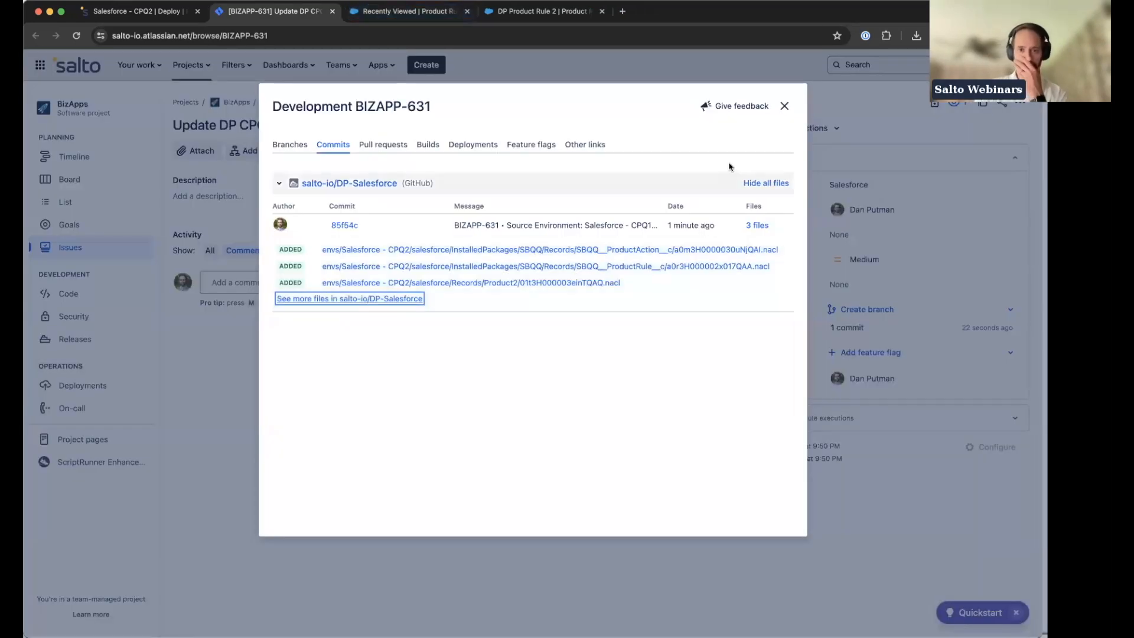
click(784, 107)
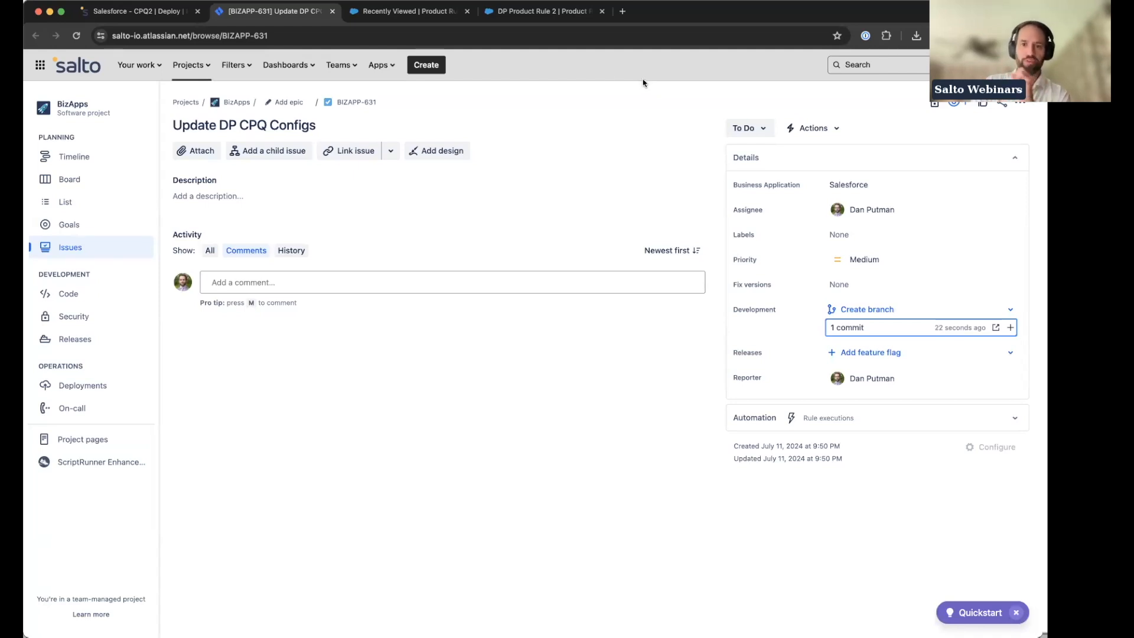
- Switch to Salto and create a deployment that rolls Salesforce - CPQ2 back to the May 29, 2024, 12:28am version
click(134, 11)
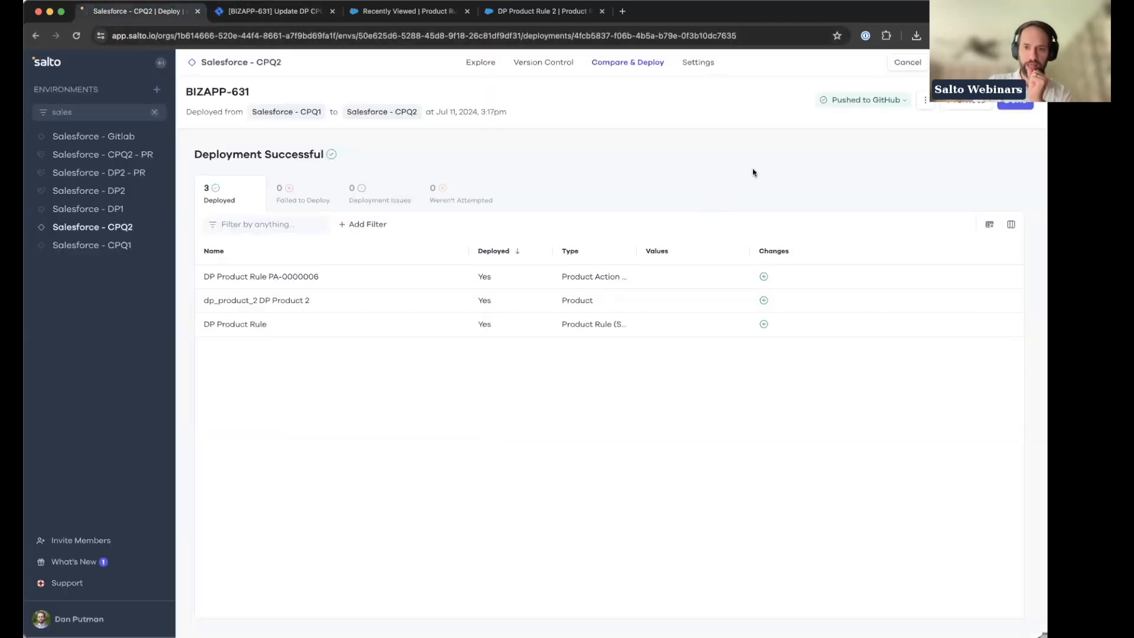
click(607, 66)
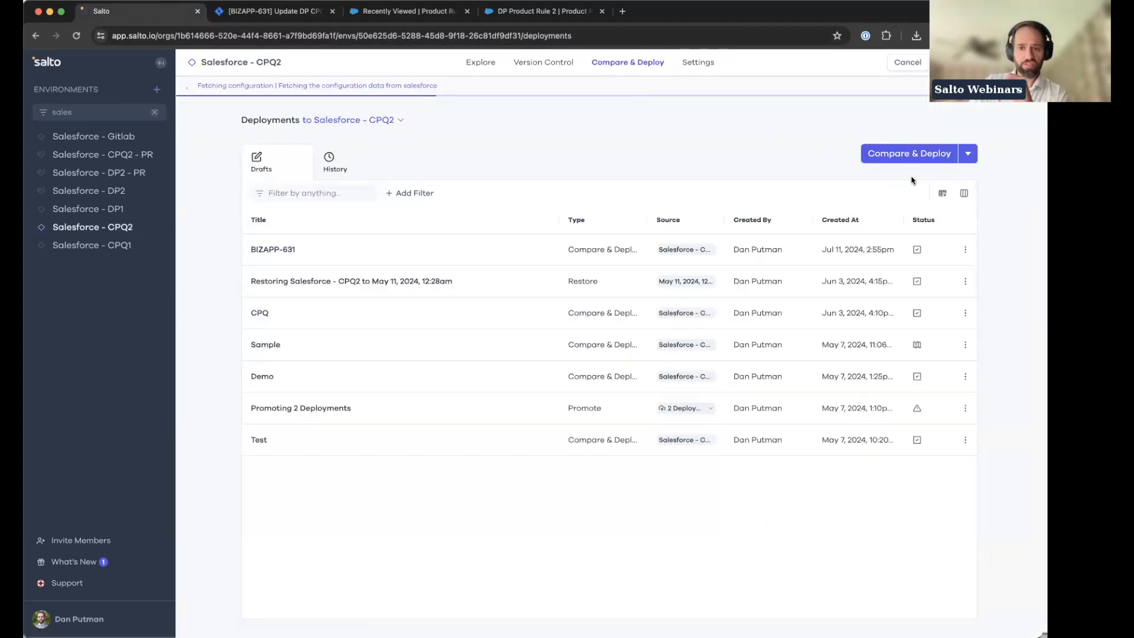
click(968, 154)
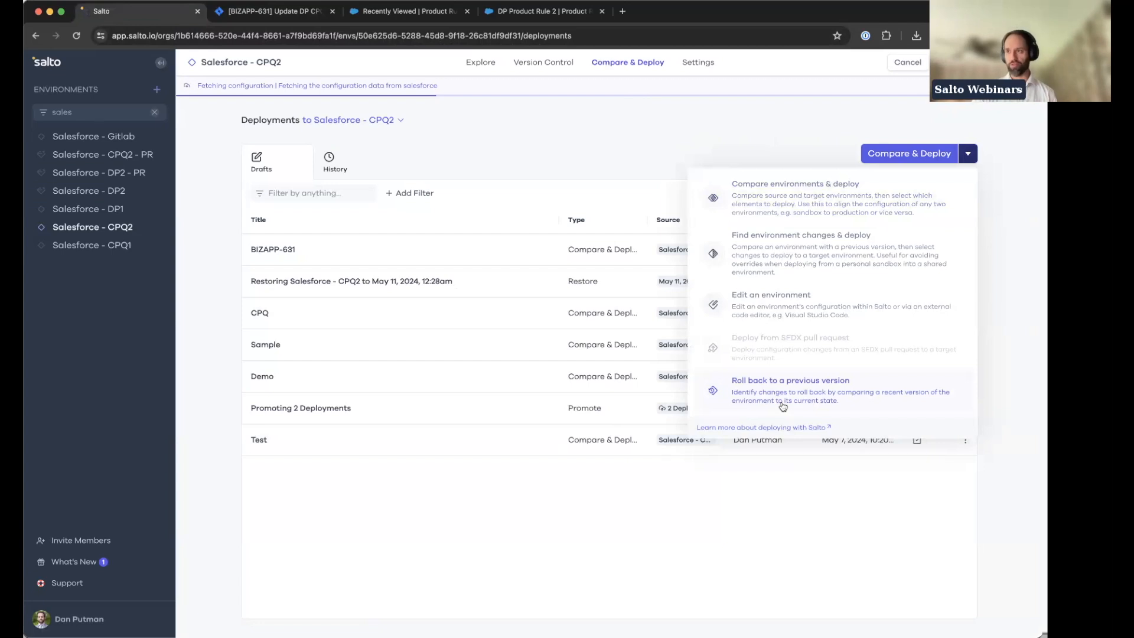
click(782, 405)
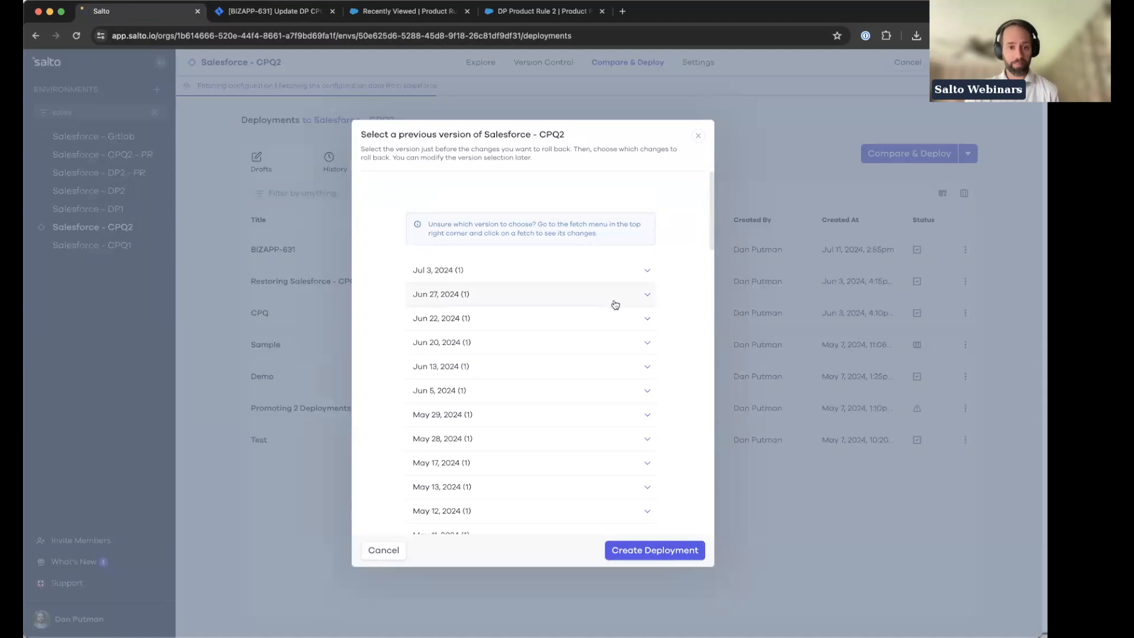
click(614, 417)
click(486, 439)
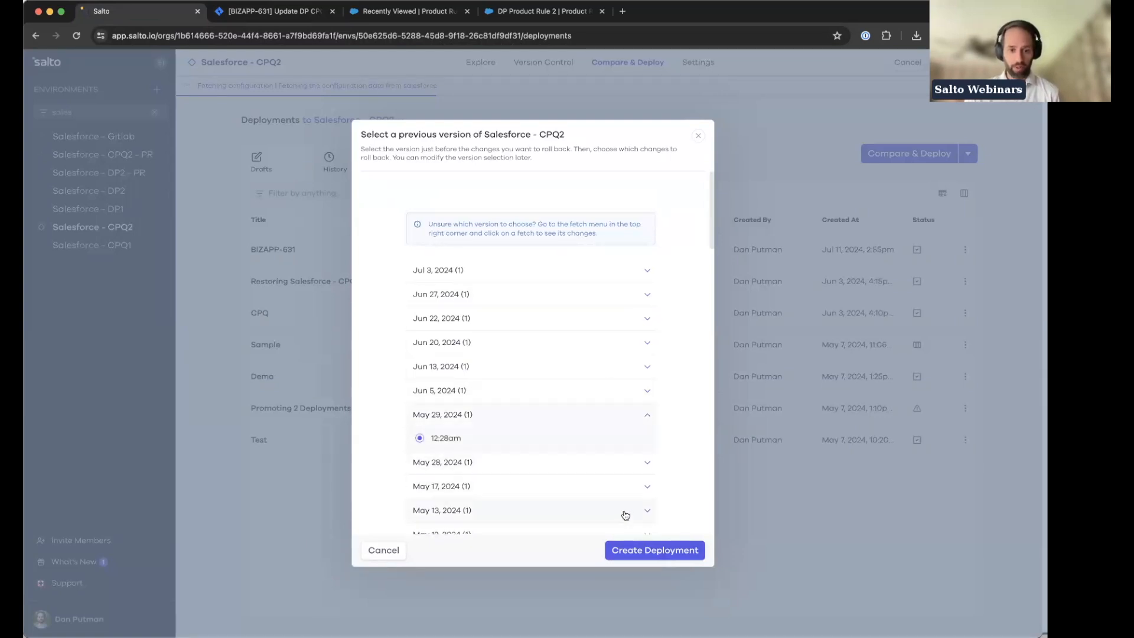
click(645, 549)
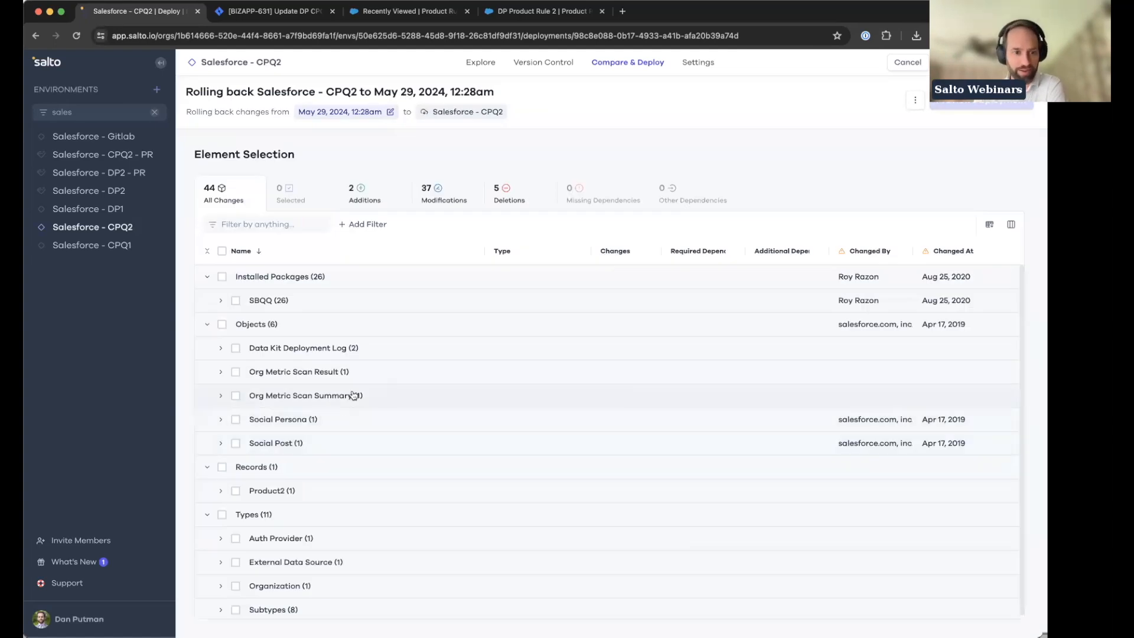
- Examine the rollback's SBQQ objects and its product action, product rule and Product2 record changes
click(221, 301)
click(234, 348)
click(235, 324)
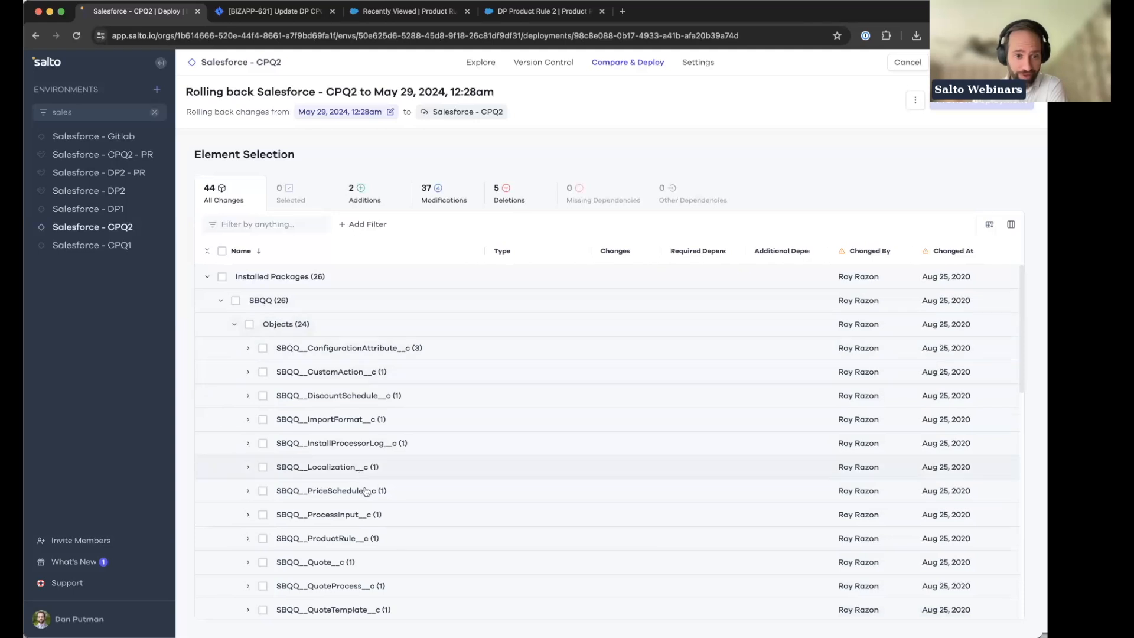
click(237, 324)
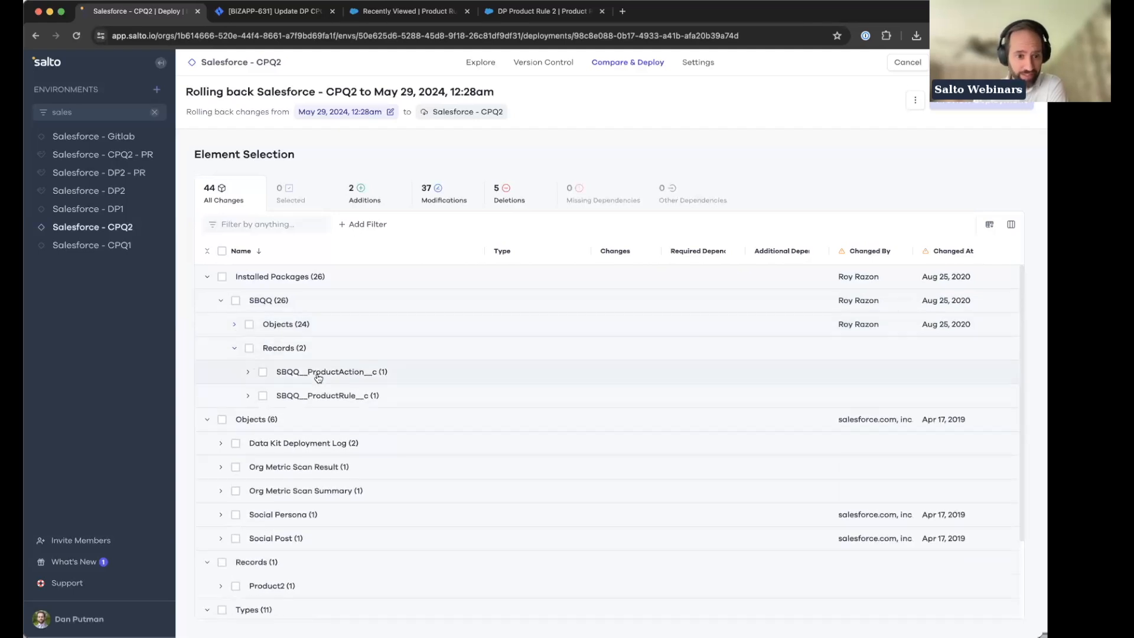
click(329, 378)
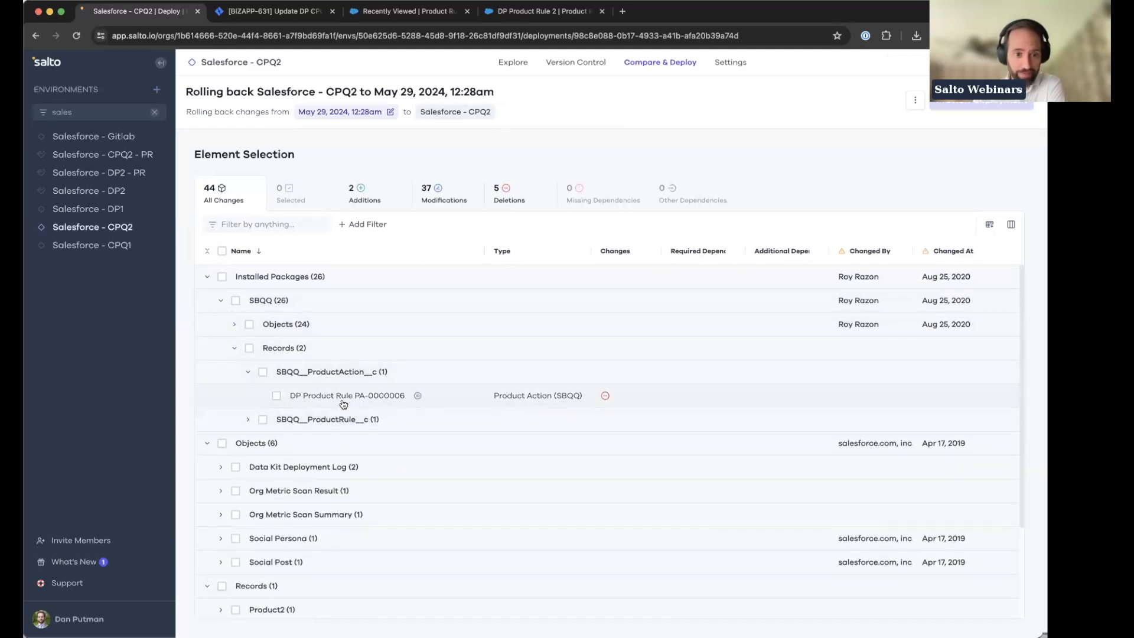
click(328, 419)
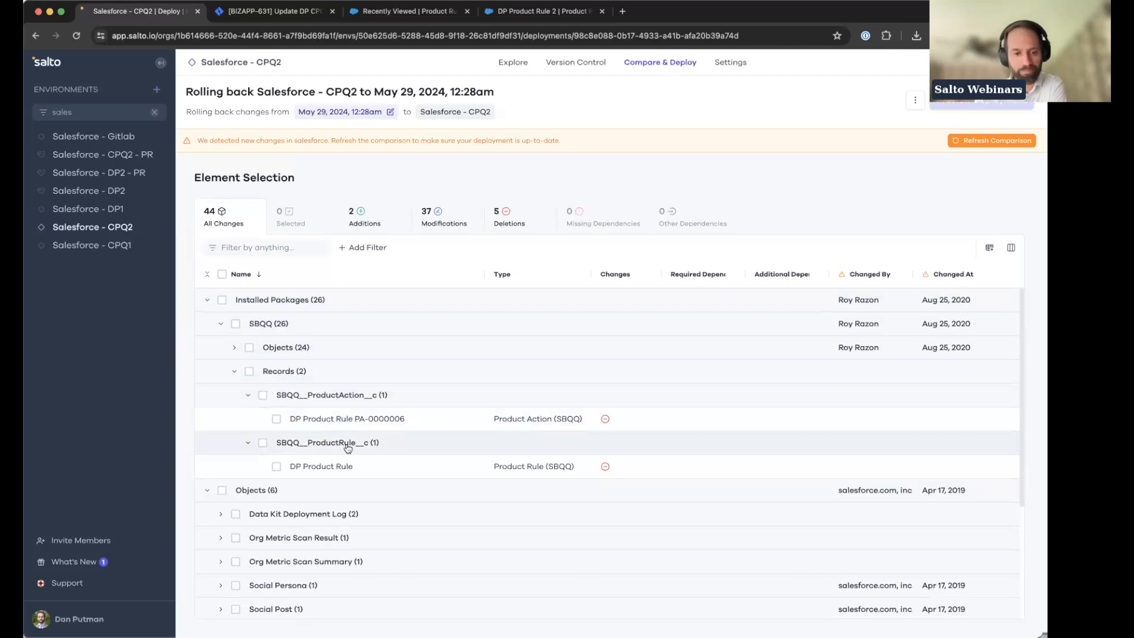
scroll(353, 499, down, 3)
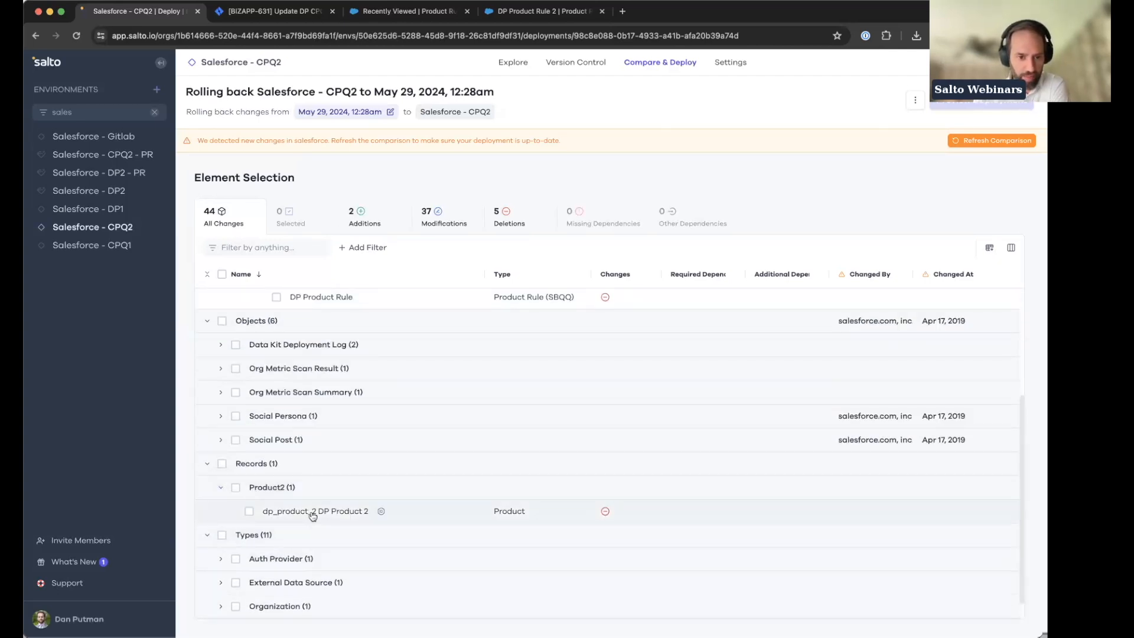
scroll(435, 339, up, 3)
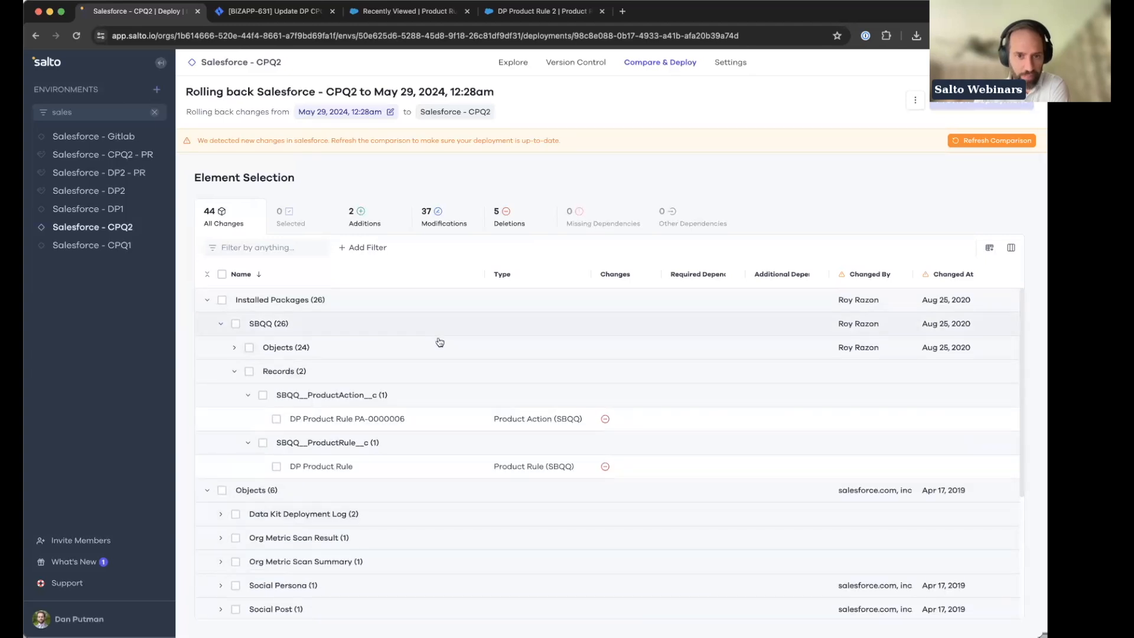
- Examine the rollback's additions under the Org Metric Scan objects and its modifications under the SBQQ package
click(357, 215)
click(303, 325)
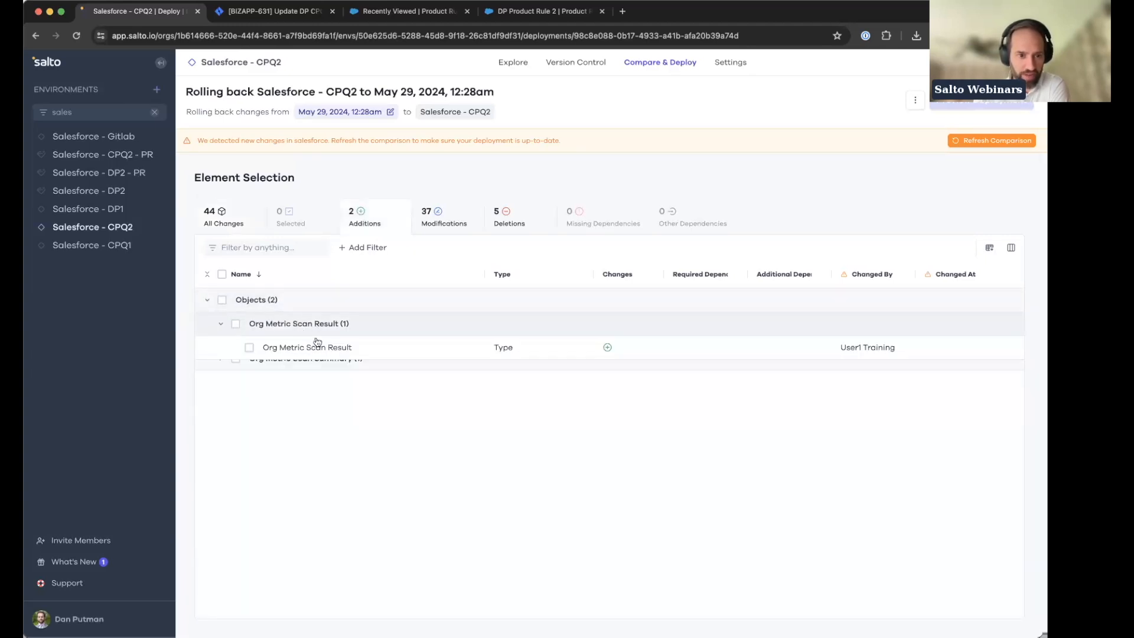
click(318, 360)
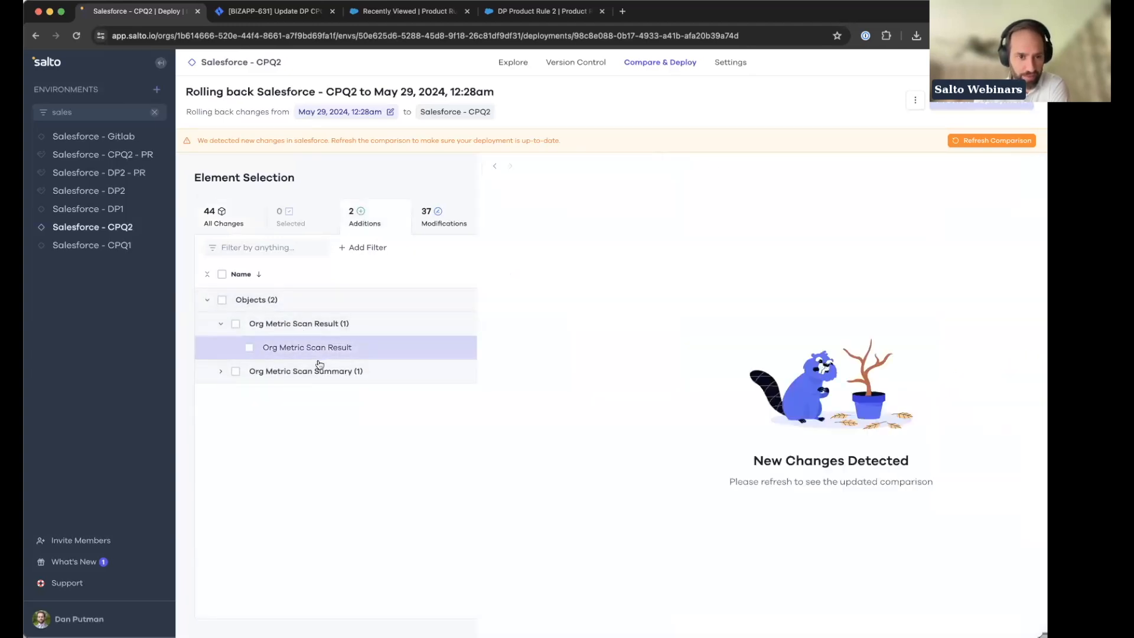
click(273, 379)
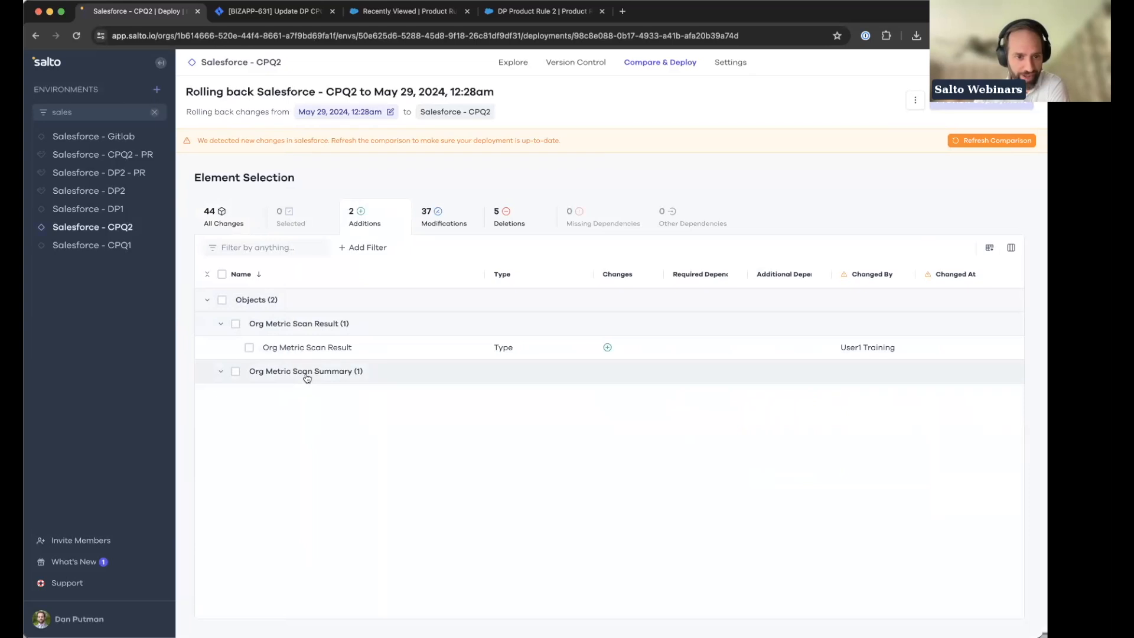
click(306, 373)
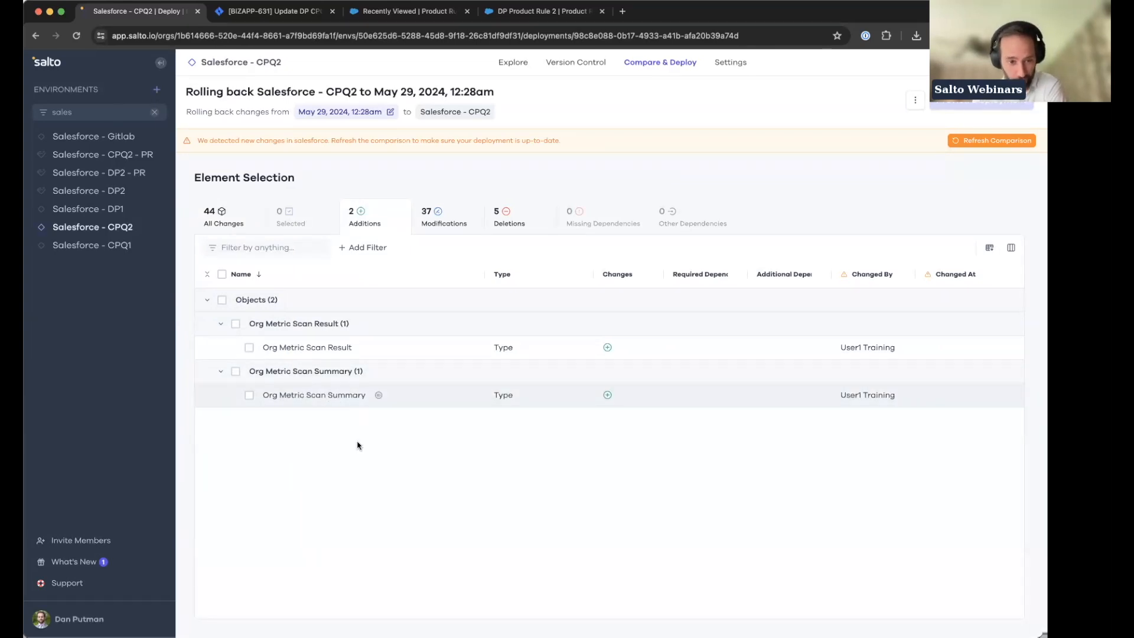
click(431, 223)
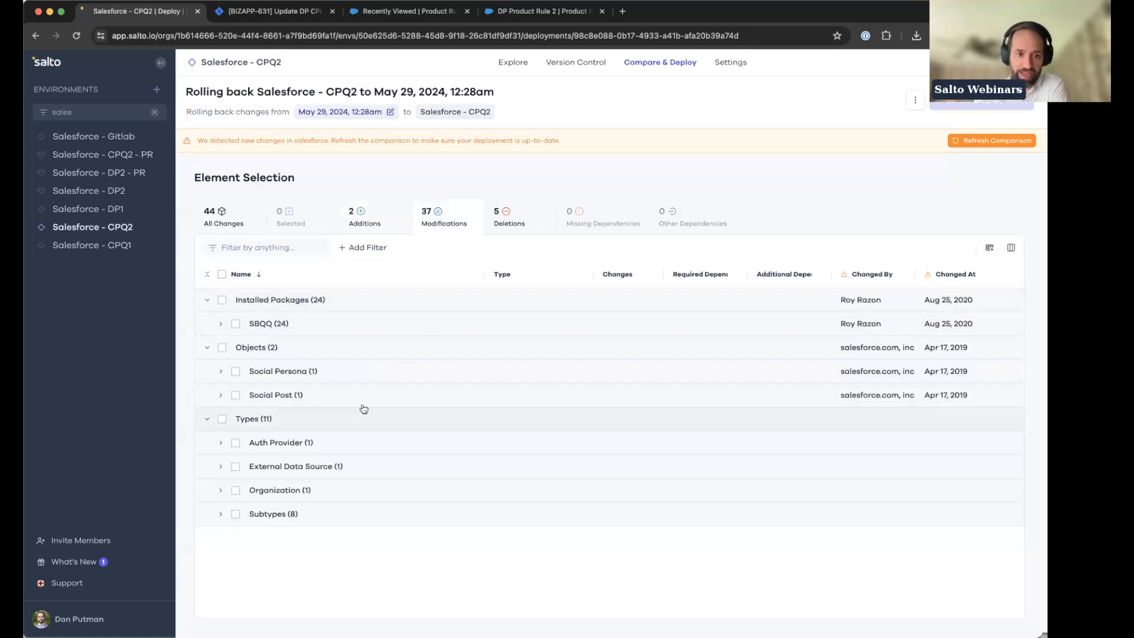
click(220, 324)
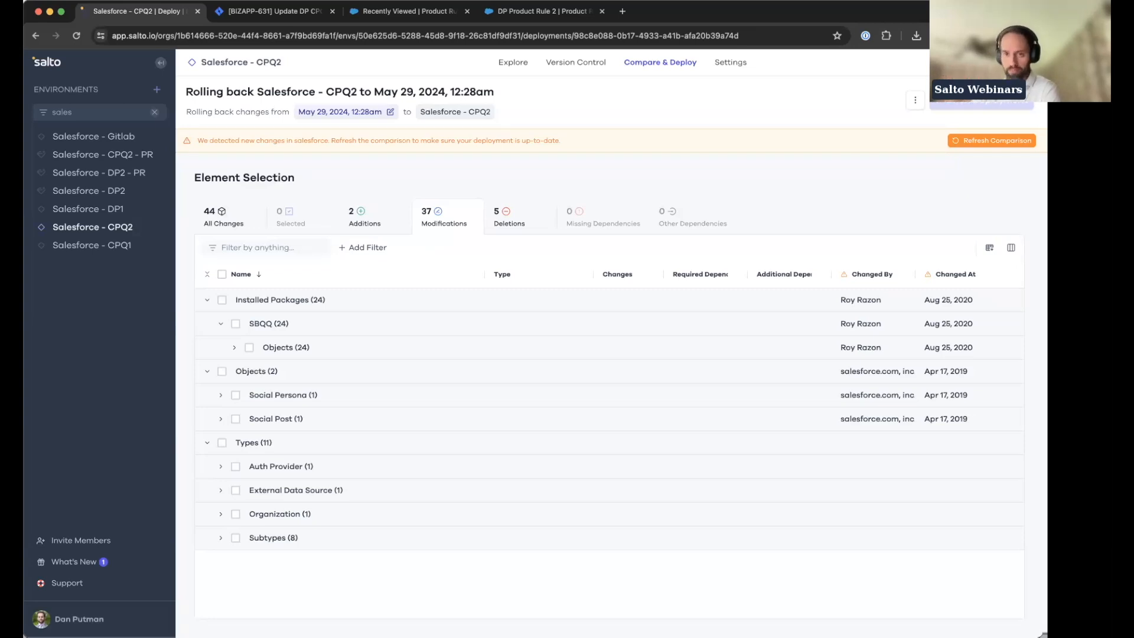
- Open the configuration file of the salesforce application connection from the Salesforce - CPQ2 environment settings
click(728, 63)
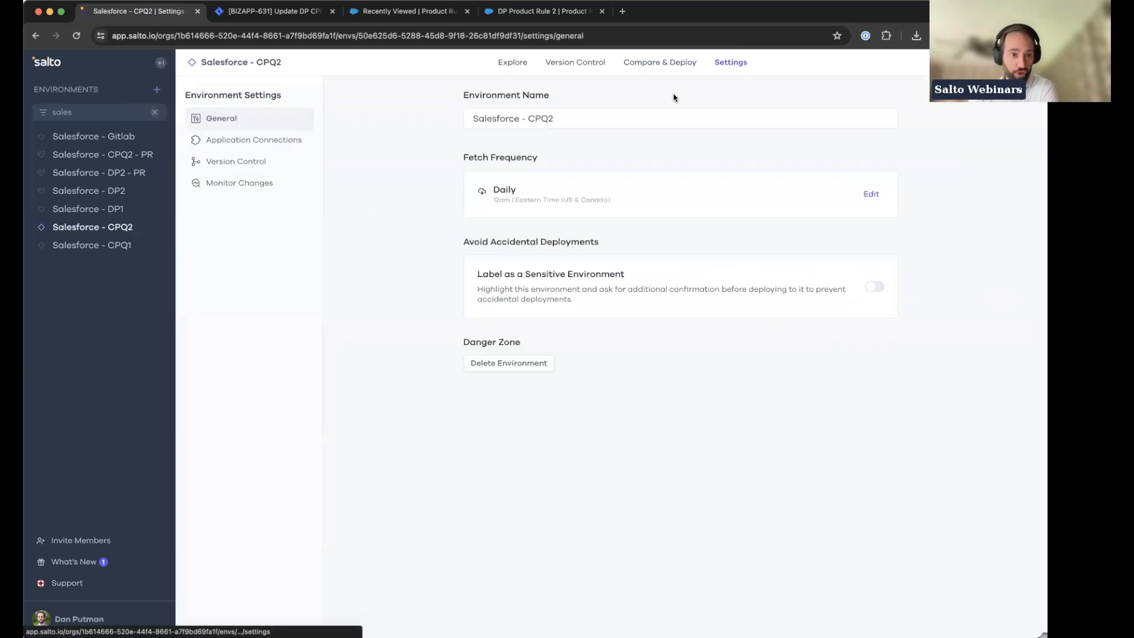
click(294, 140)
click(875, 129)
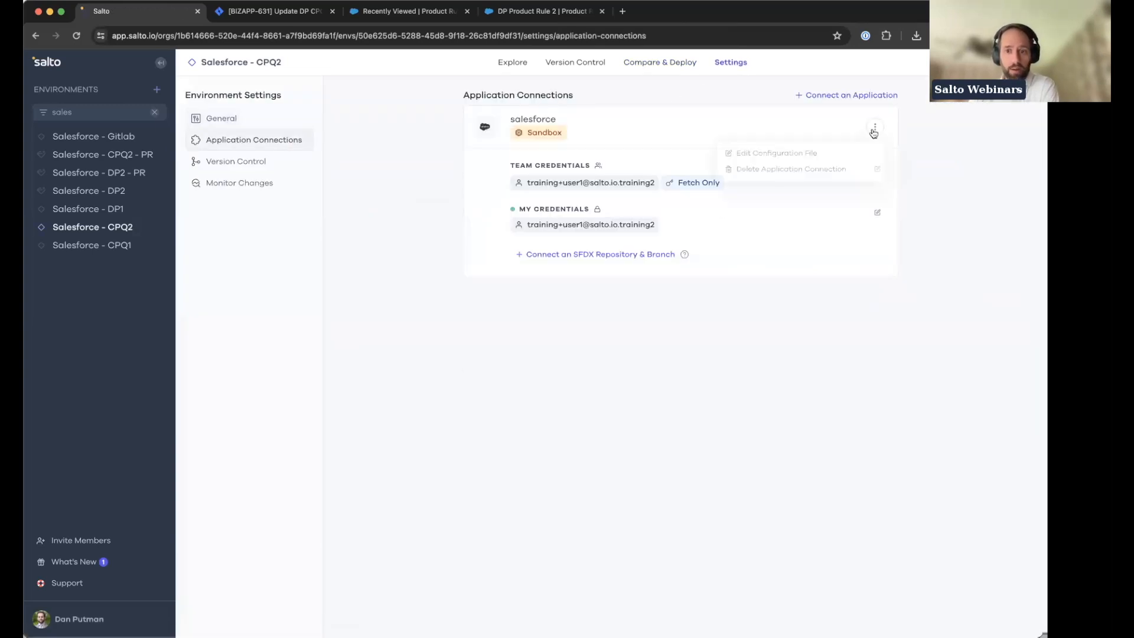
click(804, 156)
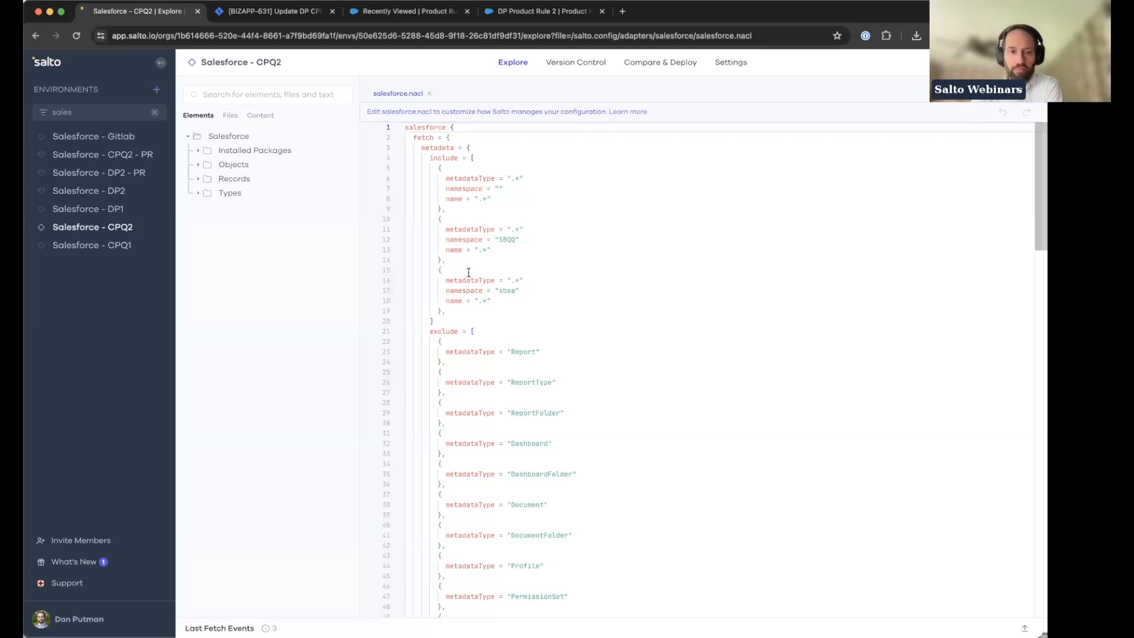
- Highlight the sbaa namespace block in the metadata include list of salesforce.nacl to examine it, then clear the selection
drag(435, 270, 447, 311)
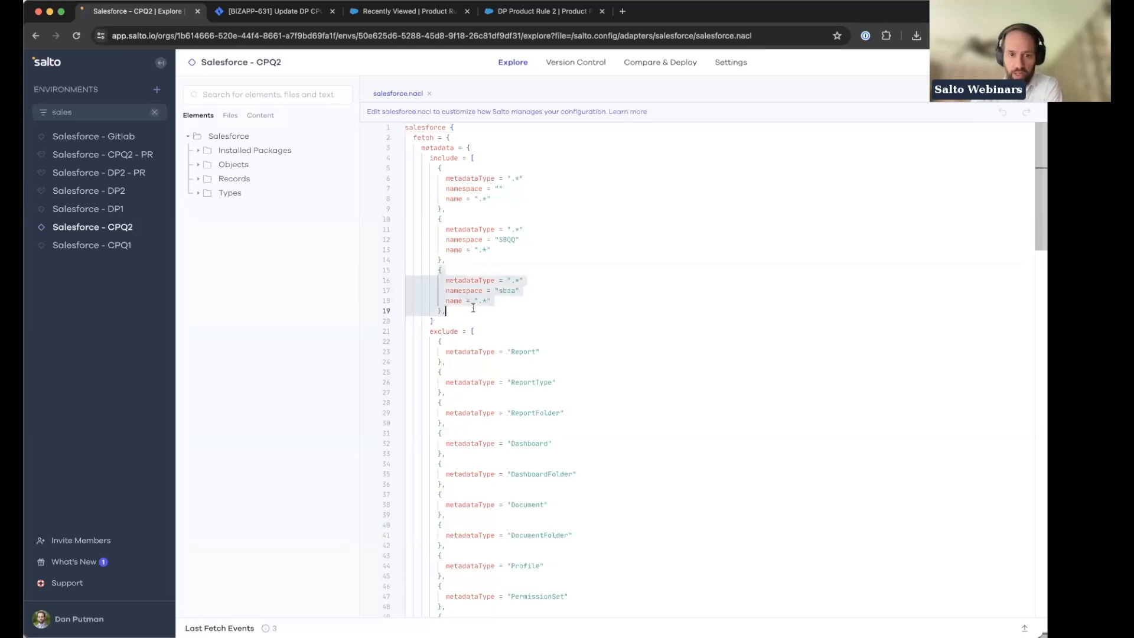
click(512, 318)
drag(438, 270, 468, 310)
click(510, 317)
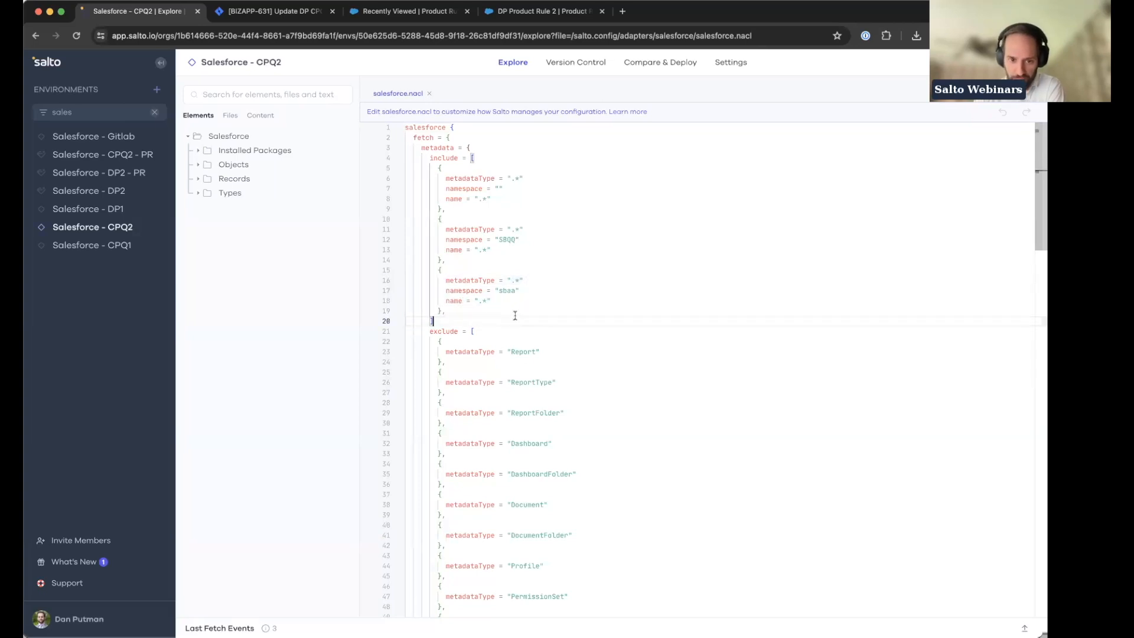
- Examine the metadata exclude list and the data section's includeObjects, excludeObjects, allowReferenceTo, saltoIDSettings and brokenOutgoingReferencesSettings in salesforce.nacl
scroll(570, 378, down, 8)
scroll(571, 403, down, 9)
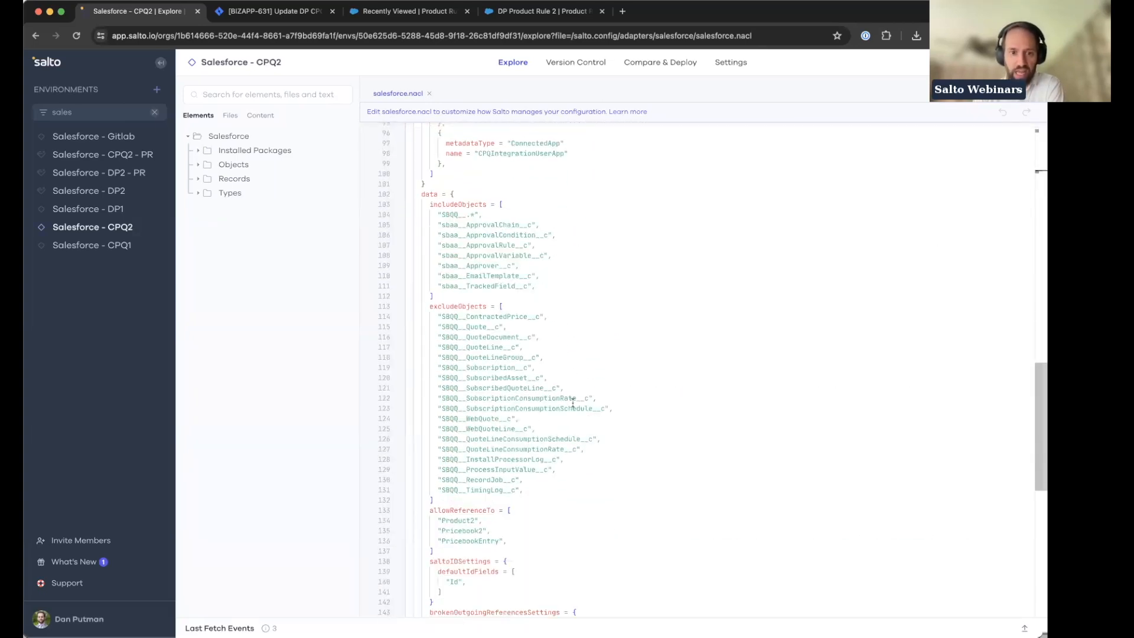
scroll(512, 311, down, 1)
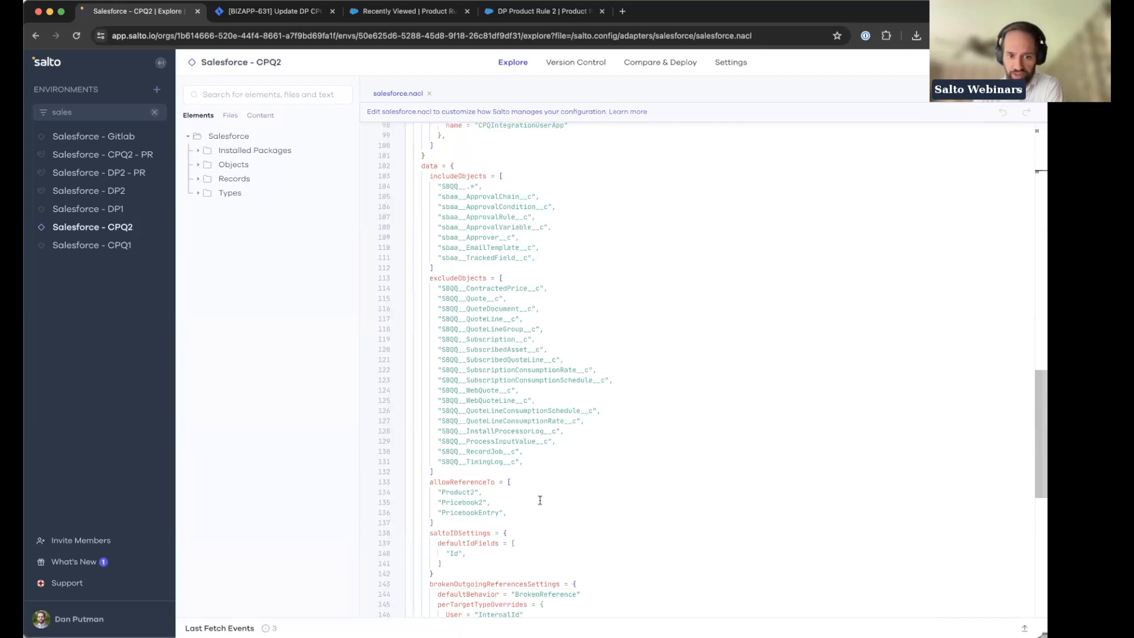
scroll(543, 503, down, 2)
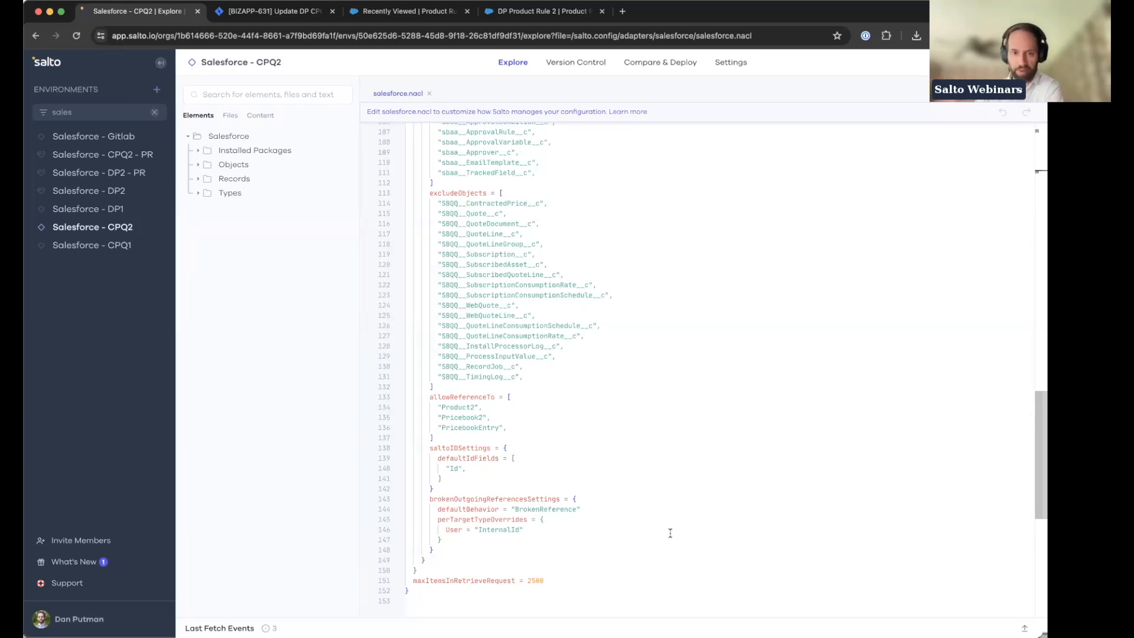
scroll(561, 311, up, 5)
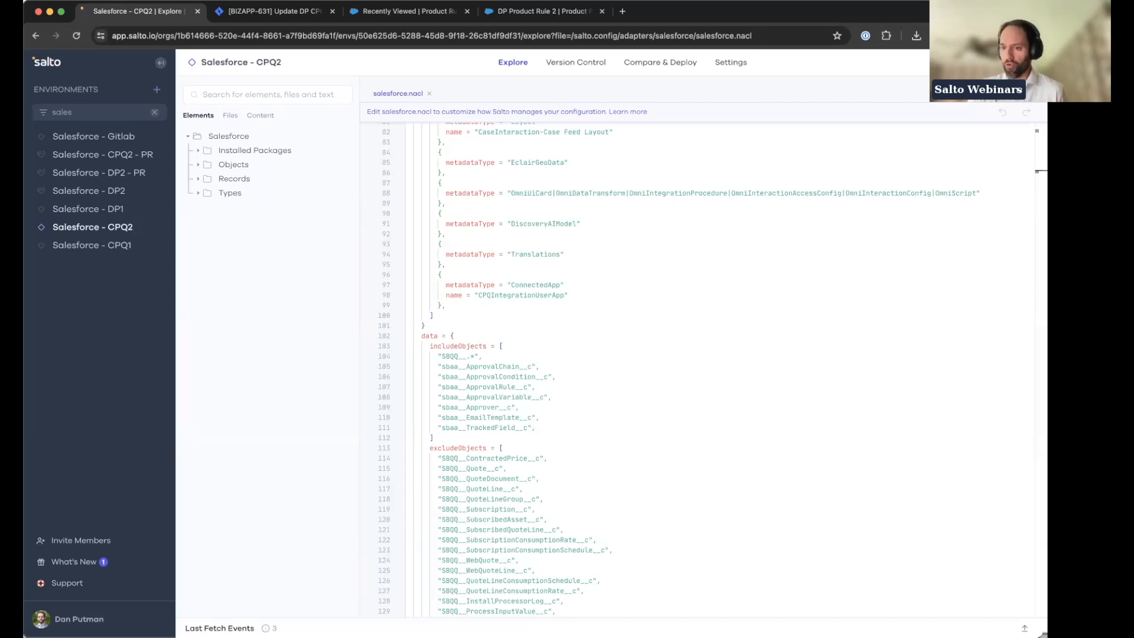
click(601, 315)
scroll(602, 315, up, 15)
scroll(605, 315, down, 10)
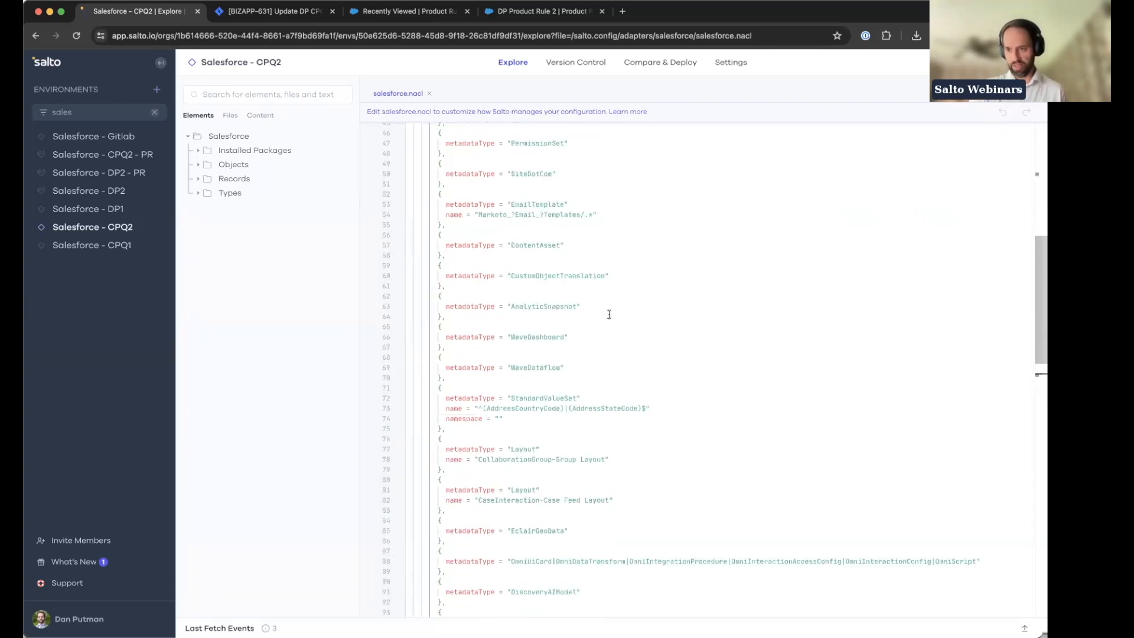
scroll(608, 315, down, 10)
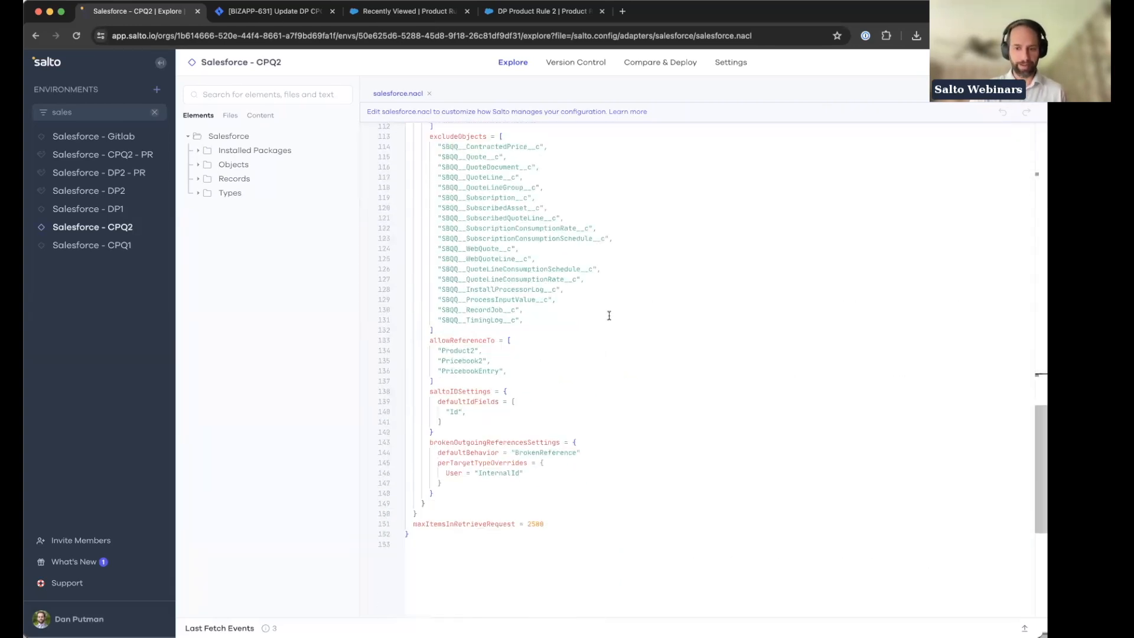
scroll(609, 315, up, 20)
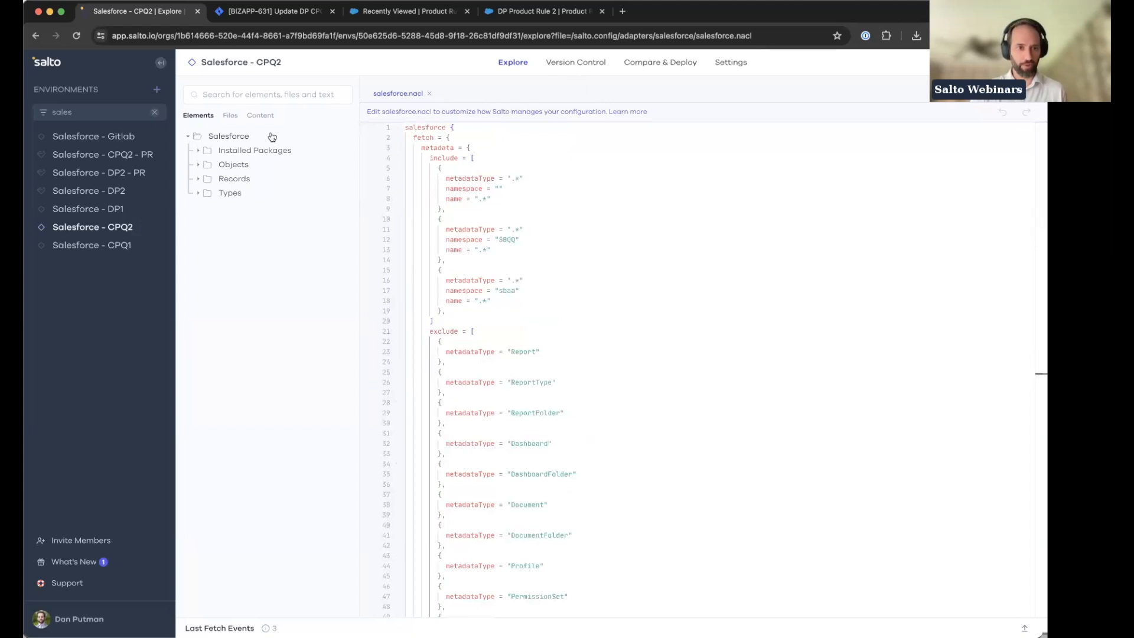
- Show the environment's file tree and open salesforce.nacl from the salto.config/adapters/salesforce folder
click(229, 115)
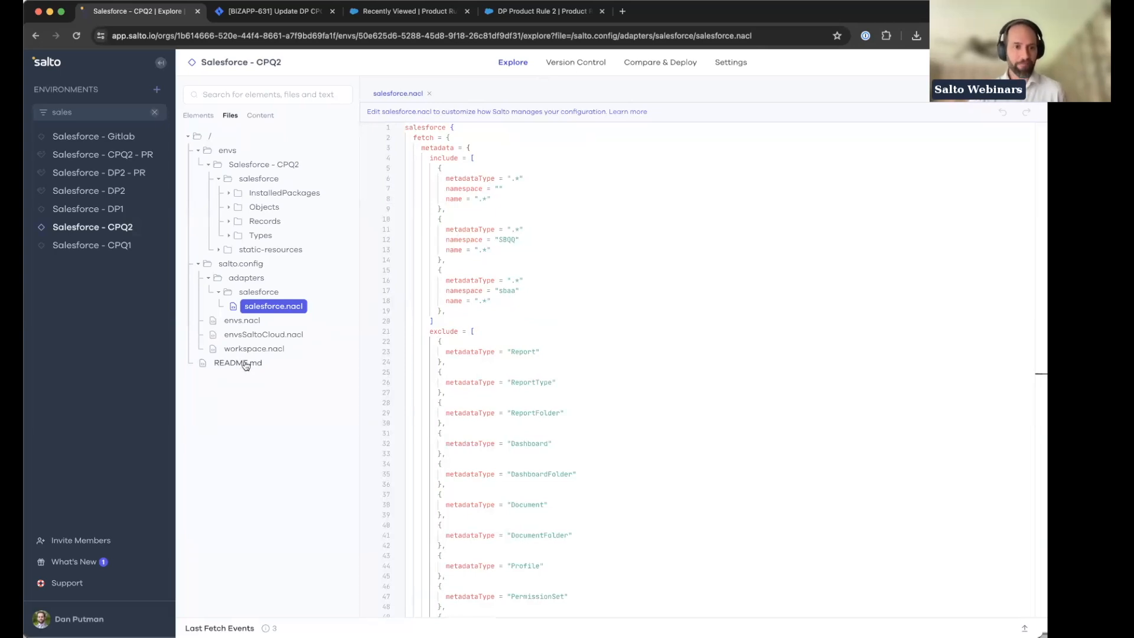
click(259, 308)
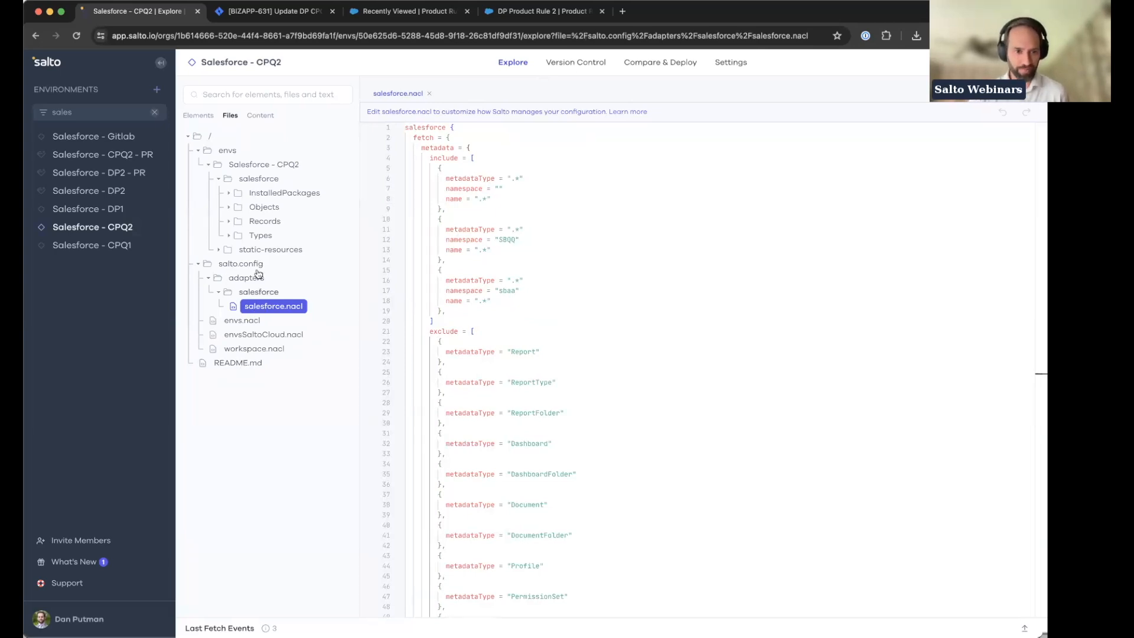